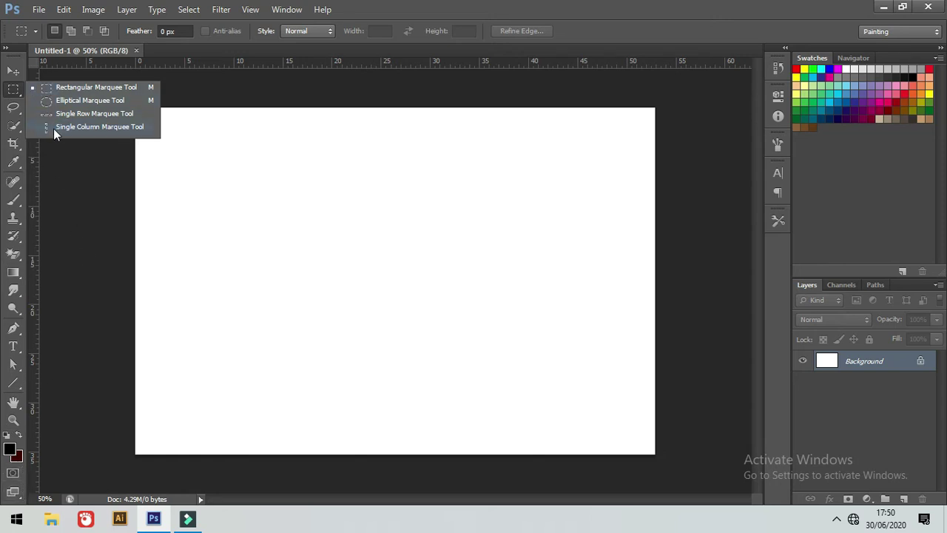
pyautogui.click(70, 175)
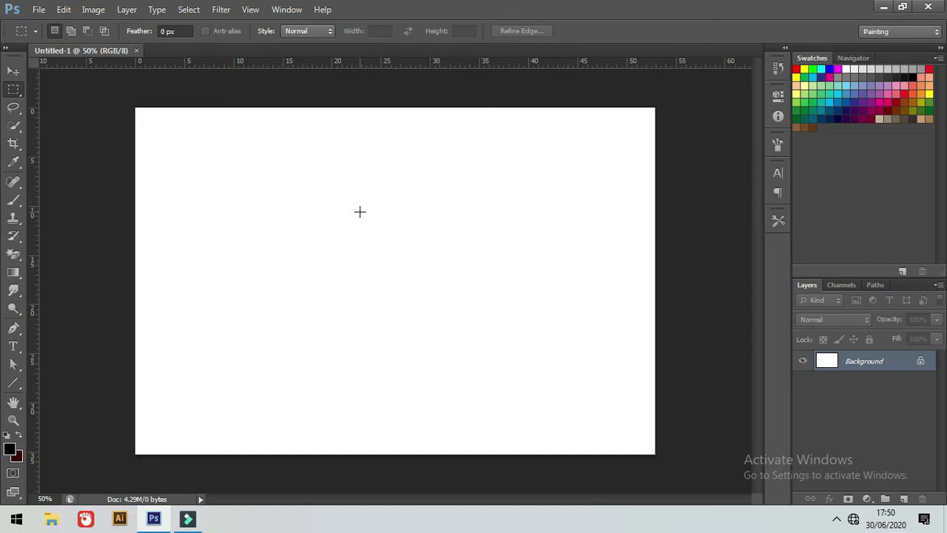
pyautogui.rightClick(15, 89)
pyautogui.click(270, 155)
pyautogui.press('z')
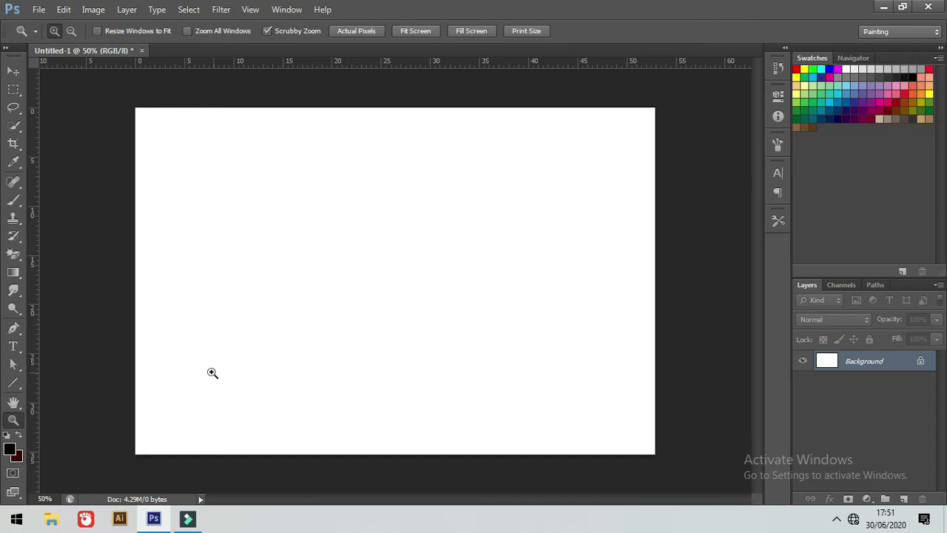
# Place the hillside photo whose file name starts with 80108335 from the pic folder and rasterize its layer.
pyautogui.click(36, 12)
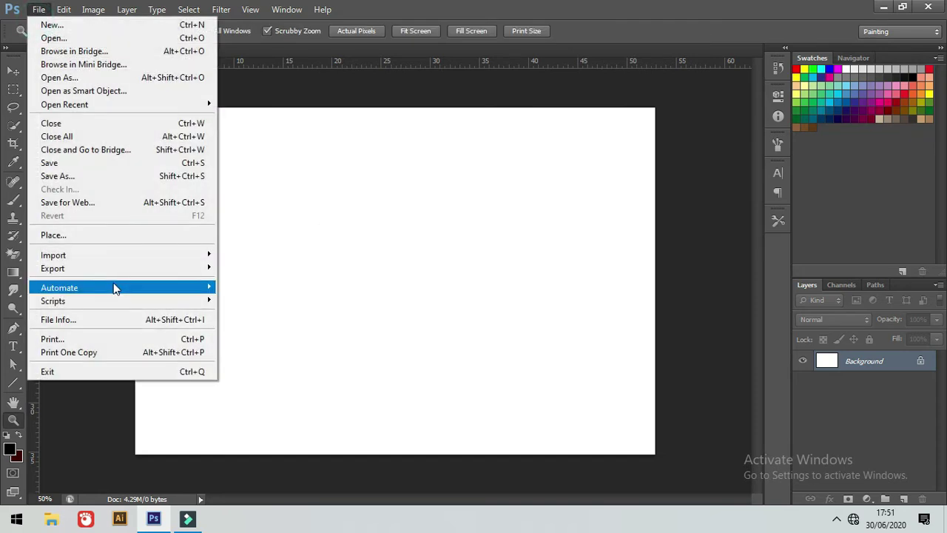
pyautogui.click(77, 234)
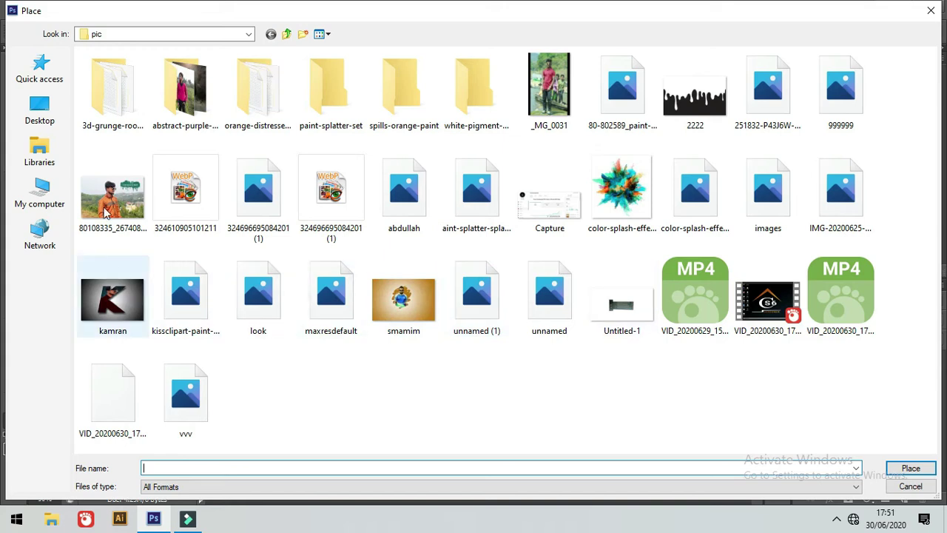
pyautogui.click(113, 191)
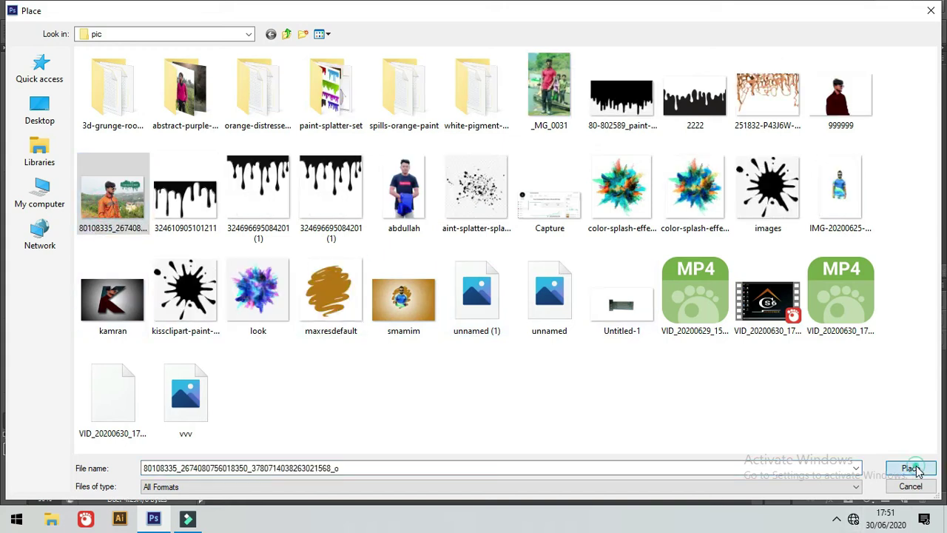
pyautogui.click(910, 468)
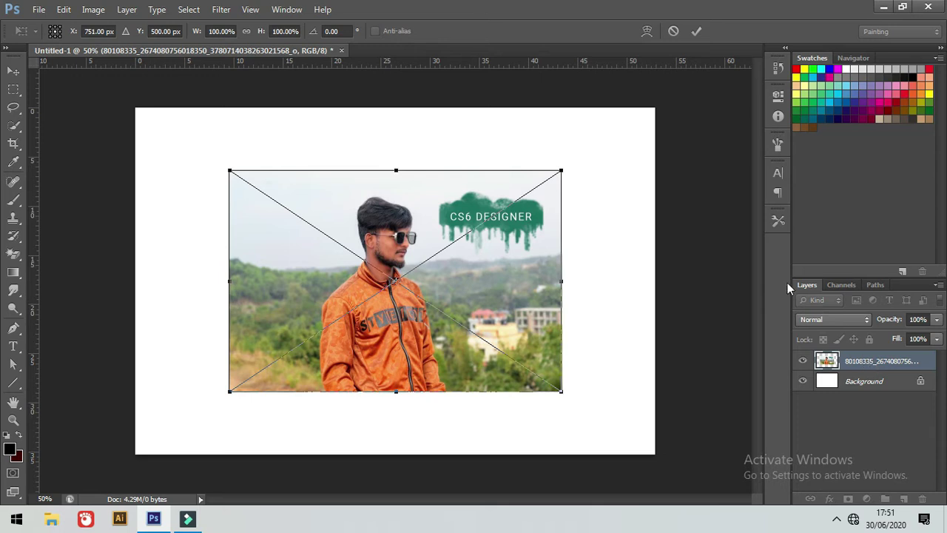
pyautogui.press('Return')
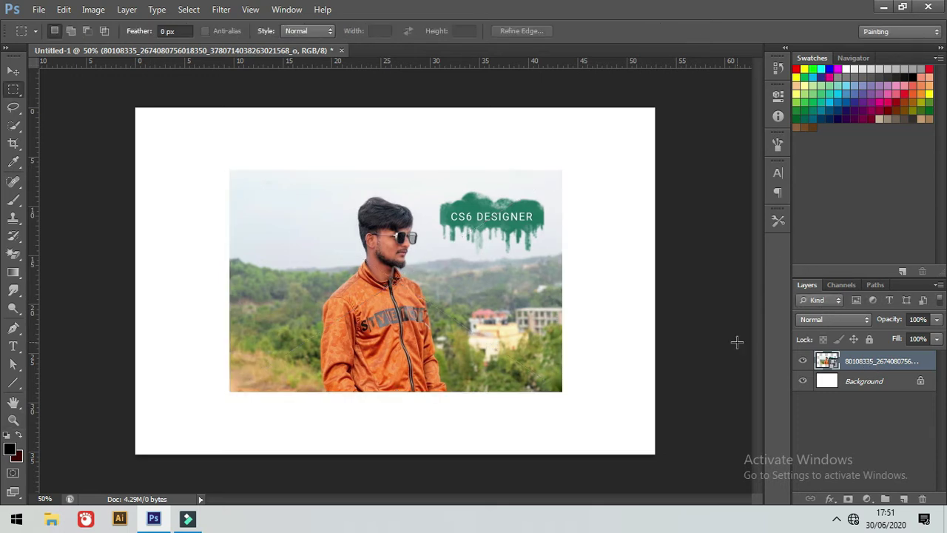
pyautogui.rightClick(883, 371)
pyautogui.click(769, 163)
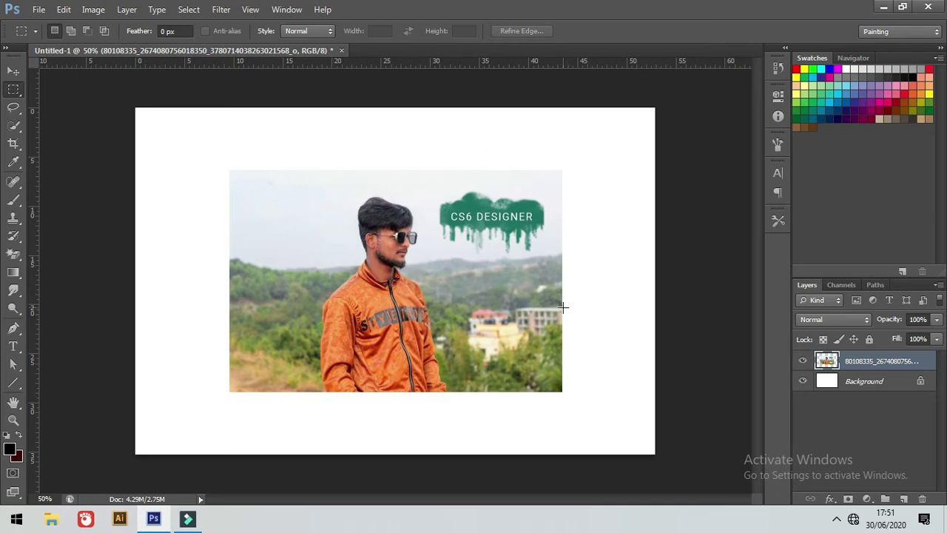
# Copy a rectangular marquee selection around the man's upper body onto a new layer and hide the original photo layer.
pyautogui.rightClick(15, 91)
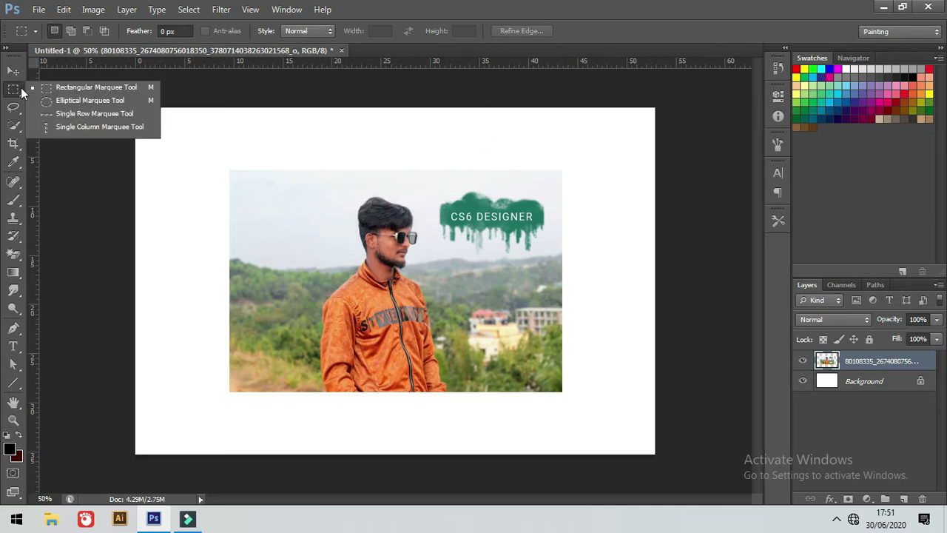
pyautogui.click(104, 90)
pyautogui.moveTo(342, 181); pyautogui.dragTo(443, 362)
pyautogui.moveTo(315, 196); pyautogui.dragTo(439, 359)
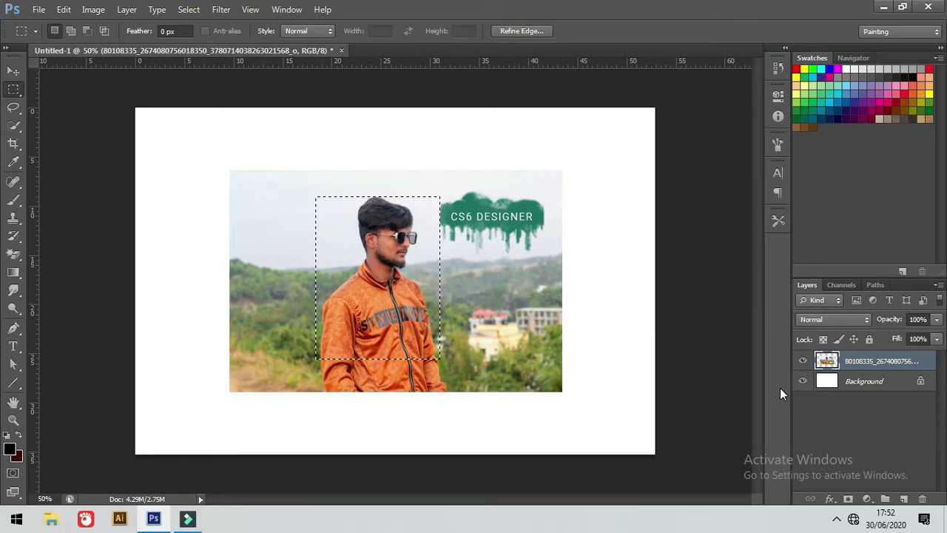
pyautogui.hotkey('ctrl', 'j')
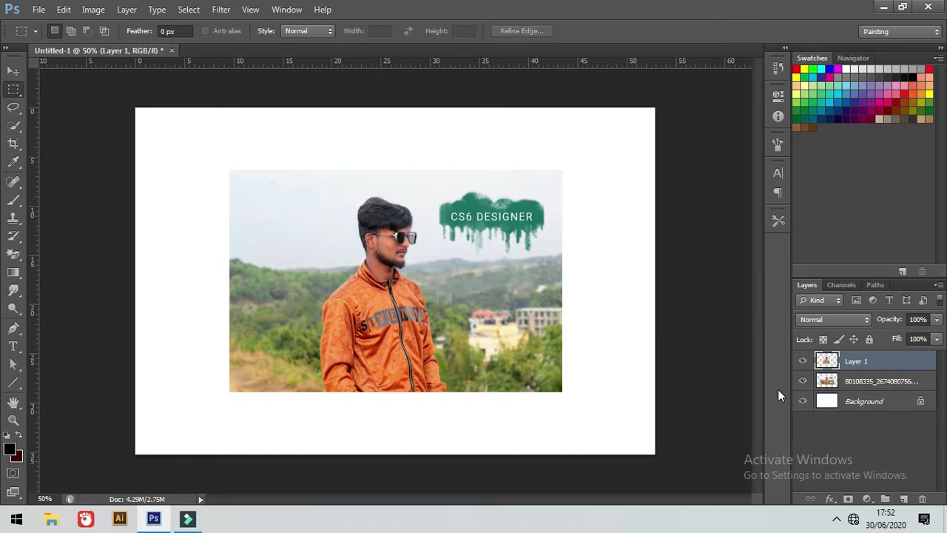
pyautogui.click(802, 380)
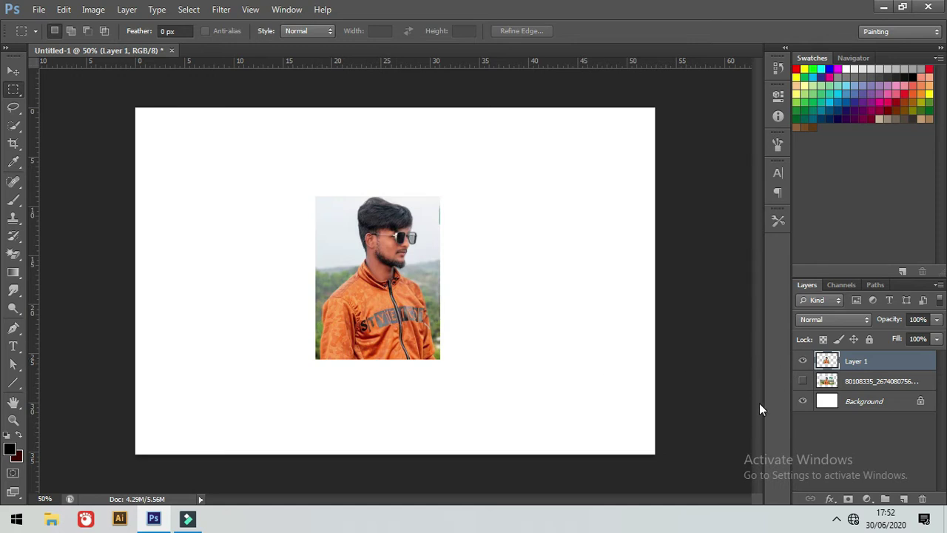
# Undo the hidden layer and the copied selection, and clear the remaining rectangular selection.
pyautogui.hotkey('ctrl', 'alt', 'z')
pyautogui.hotkey('ctrl', 'alt', 'z')
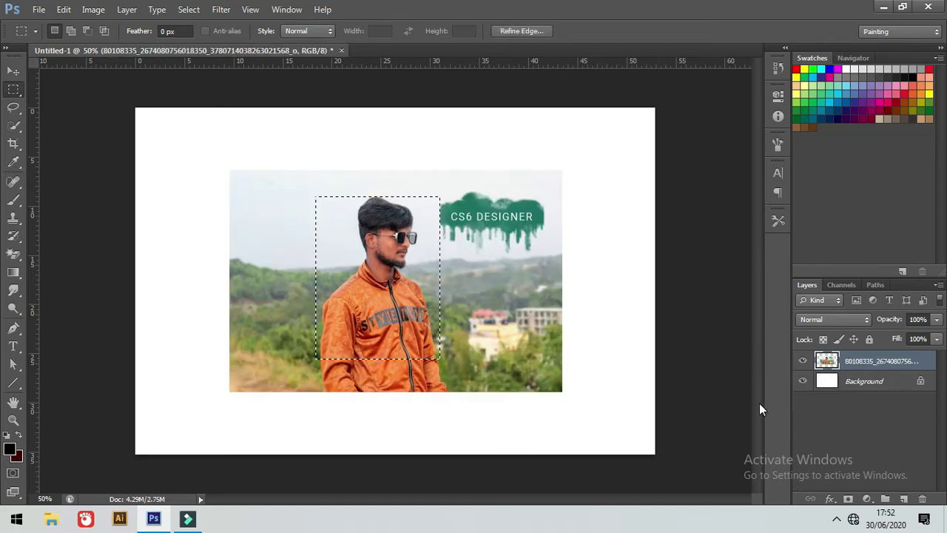
pyautogui.hotkey('ctrl', 'alt', 'z')
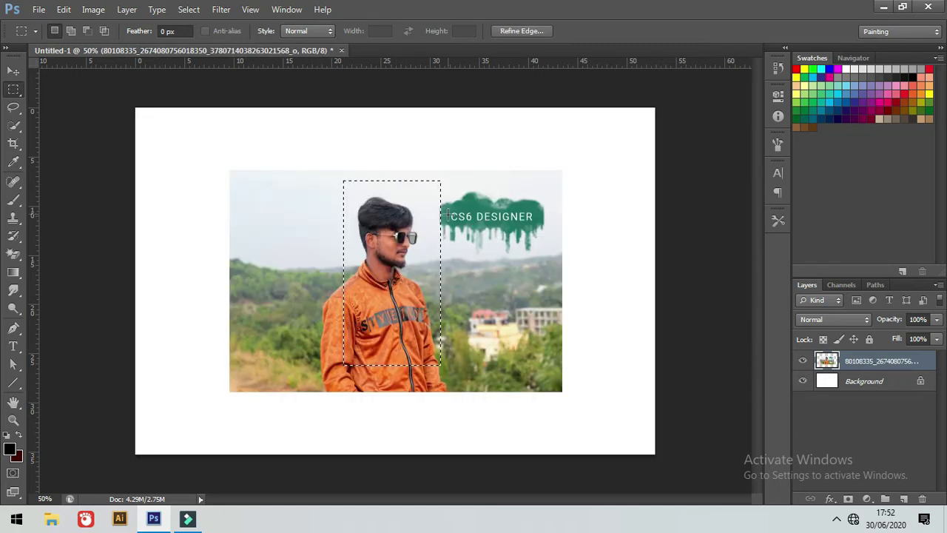
pyautogui.click(452, 229)
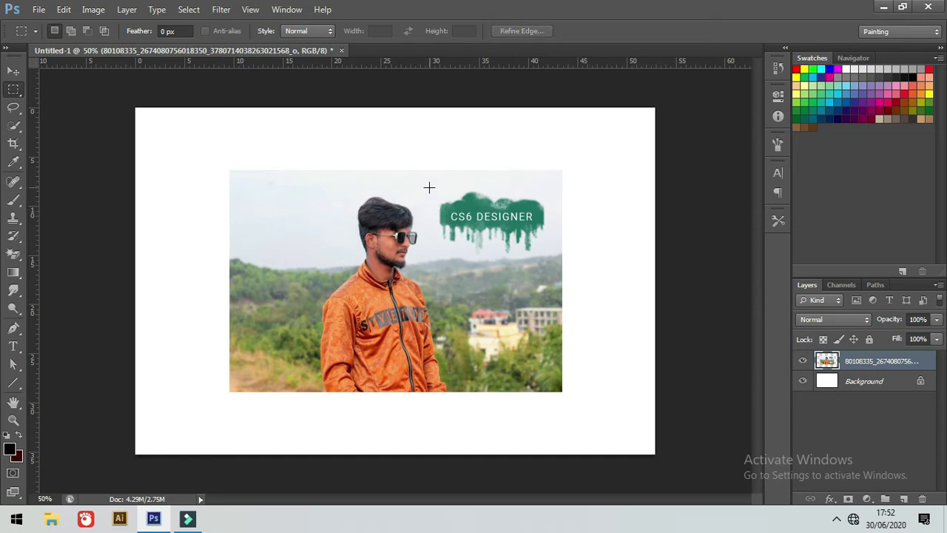
# Select a rectangle around the green CS6 DESIGNER logo, and duplicate the photo layer with the original hidden.
pyautogui.moveTo(421, 194); pyautogui.dragTo(560, 257)
pyautogui.click(560, 256)
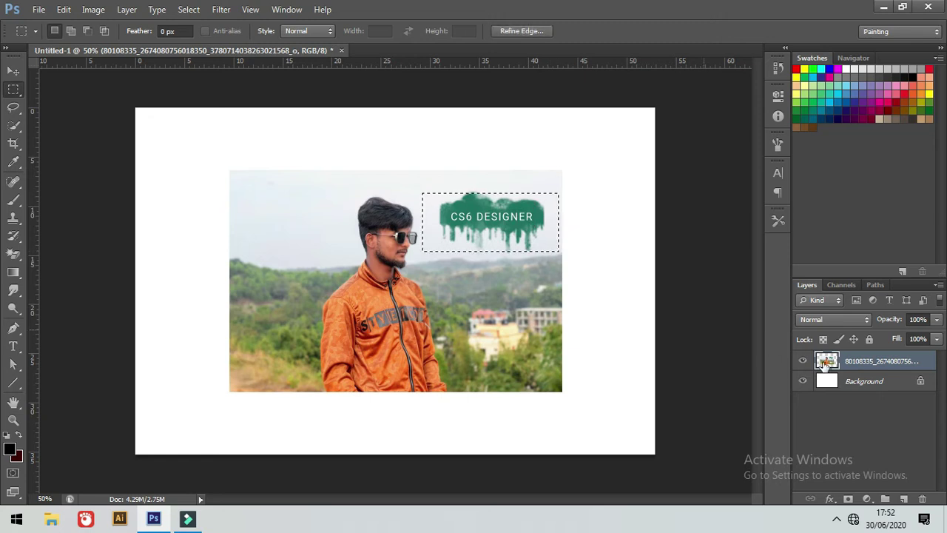
pyautogui.moveTo(856, 359); pyautogui.dragTo(904, 498)
pyautogui.click(803, 380)
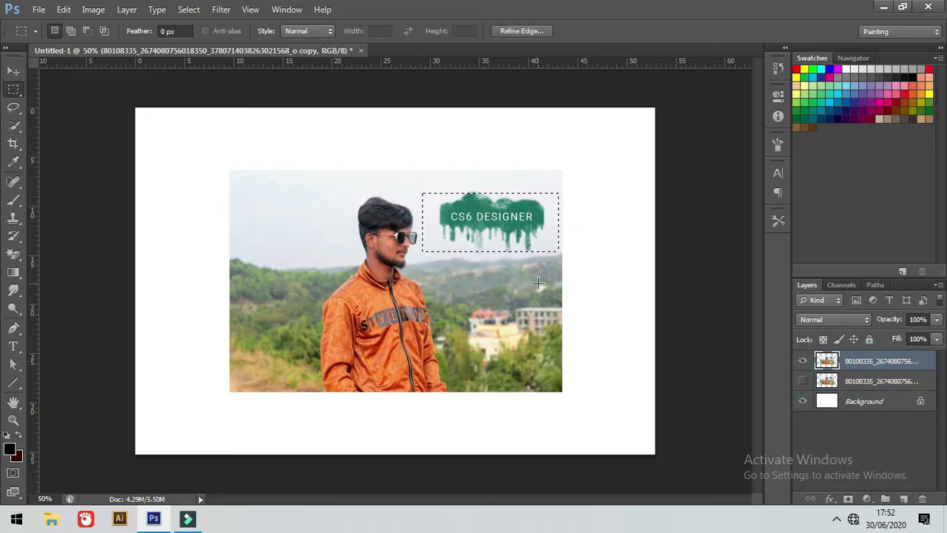
# Try deleting the selected logo area from the duplicated photo layer, and deselect after undoing the deletion.
pyautogui.press('Delete')
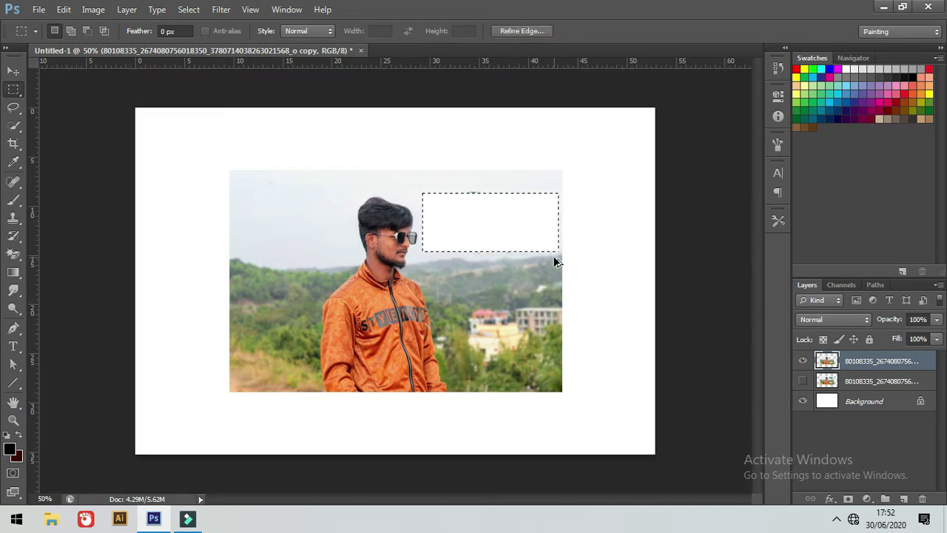
pyautogui.hotkey('ctrl', 'd')
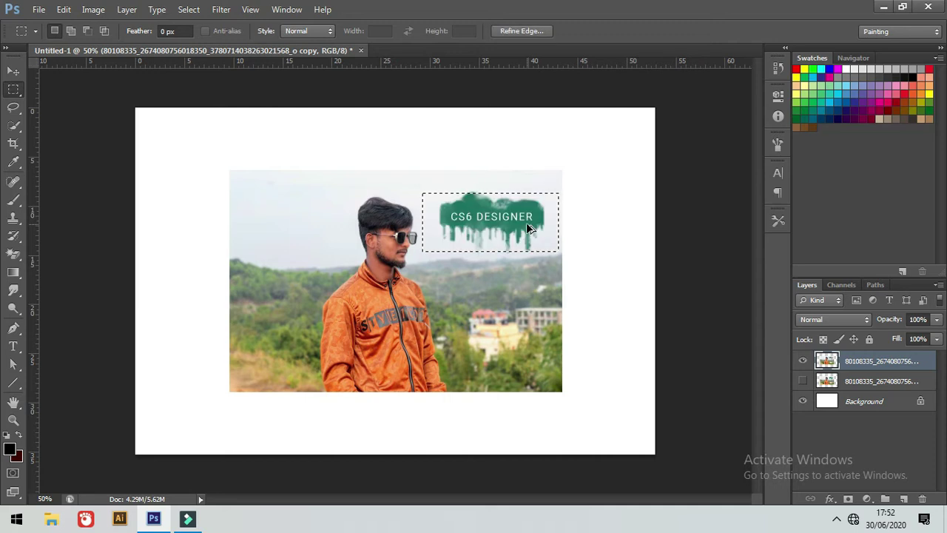
pyautogui.hotkey('ctrl', 'd')
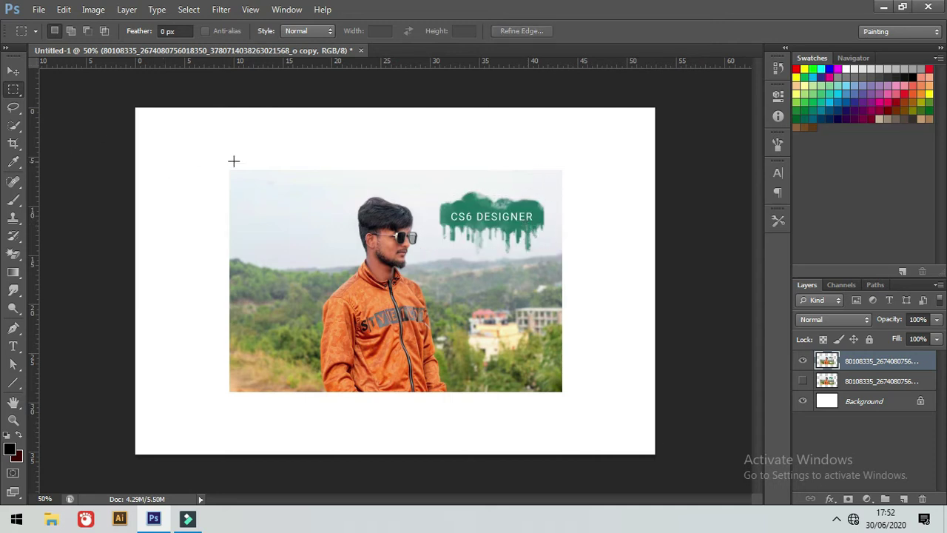
# Try rectangular marquee selections over the man and the left side of the photo.
pyautogui.rightClick(17, 97)
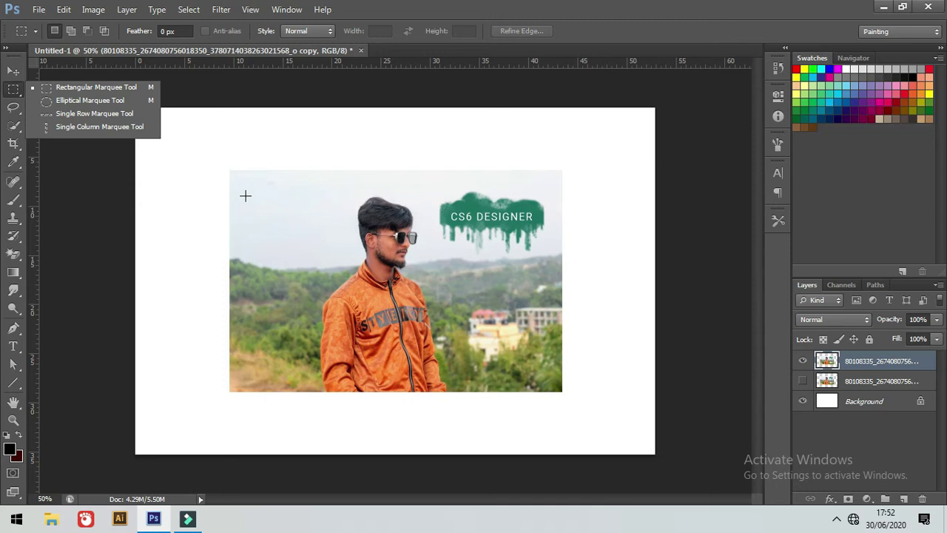
pyautogui.moveTo(190, 190); pyautogui.dragTo(438, 361)
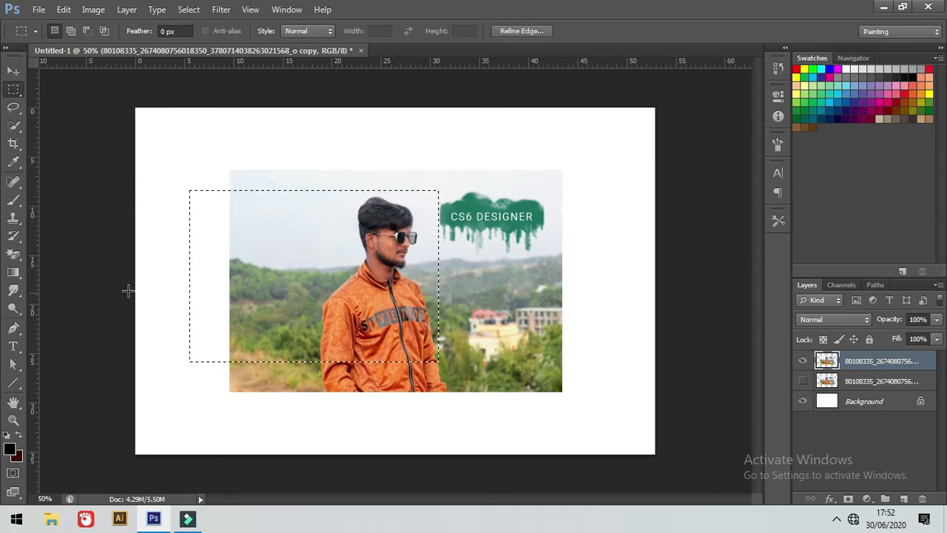
pyautogui.moveTo(206, 156); pyautogui.dragTo(416, 362)
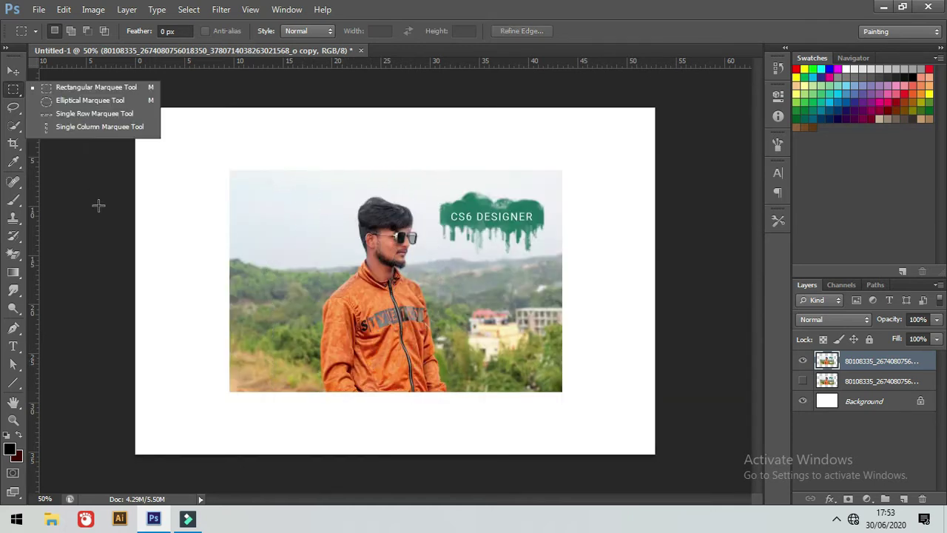
# Switch from the Rectangular Marquee Tool to the Elliptical Marquee Tool.
pyautogui.click(99, 206)
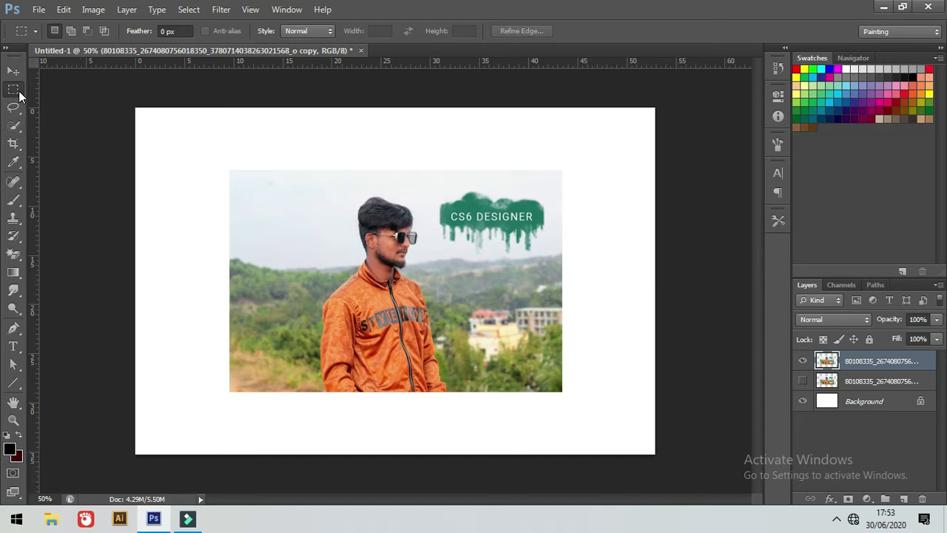
pyautogui.moveTo(20, 94); pyautogui.dragTo(102, 134)
pyautogui.click(87, 101)
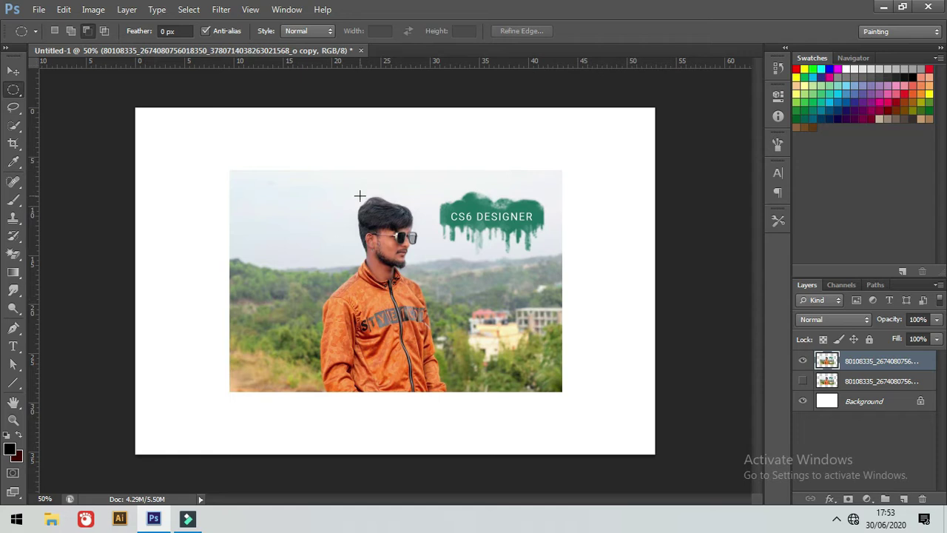
# Try subtracting one elliptical selection from another beside the man's head, and clear the resulting selection.
pyautogui.moveTo(342, 196); pyautogui.dragTo(337, 238)
pyautogui.moveTo(463, 185); pyautogui.dragTo(320, 305)
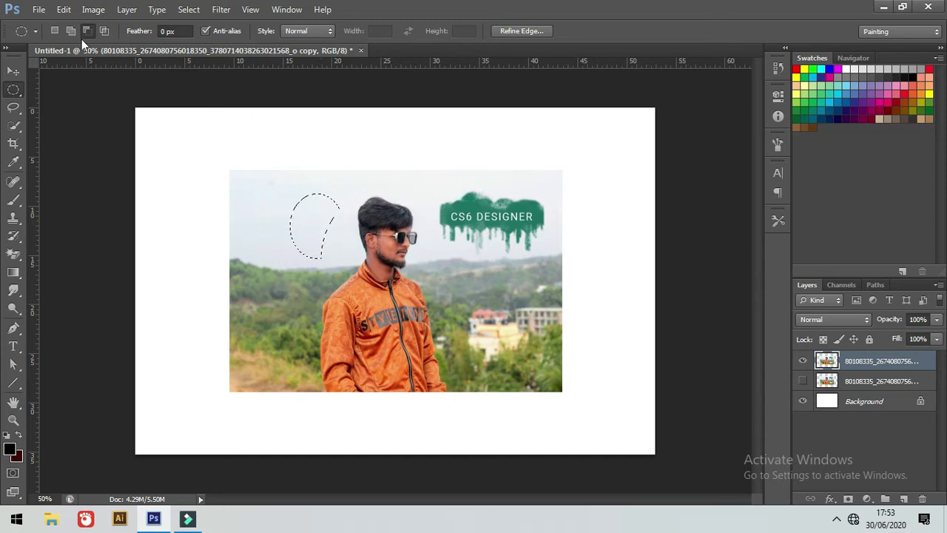
pyautogui.click(196, 129)
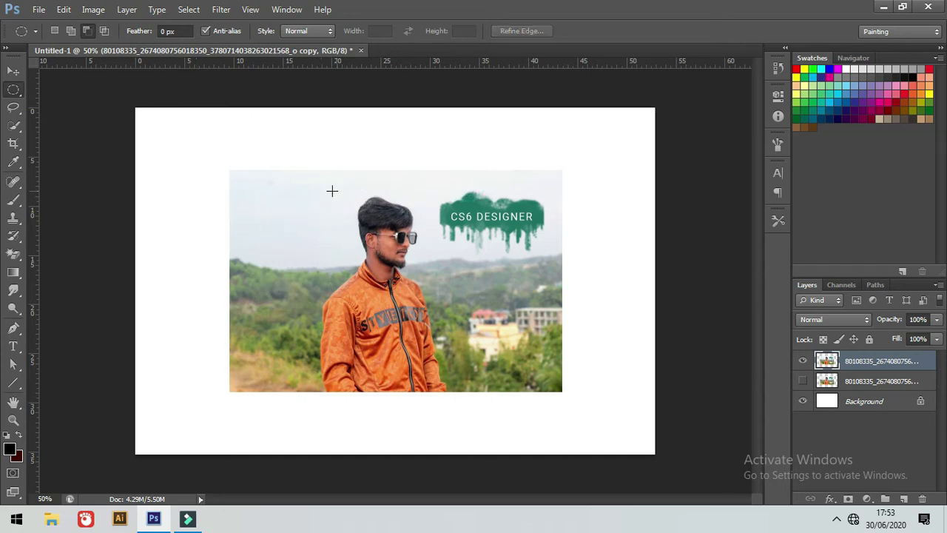
# Copy an elliptical selection around the man's head and torso onto a new layer and hide both full photo layers.
pyautogui.moveTo(309, 193); pyautogui.dragTo(460, 368)
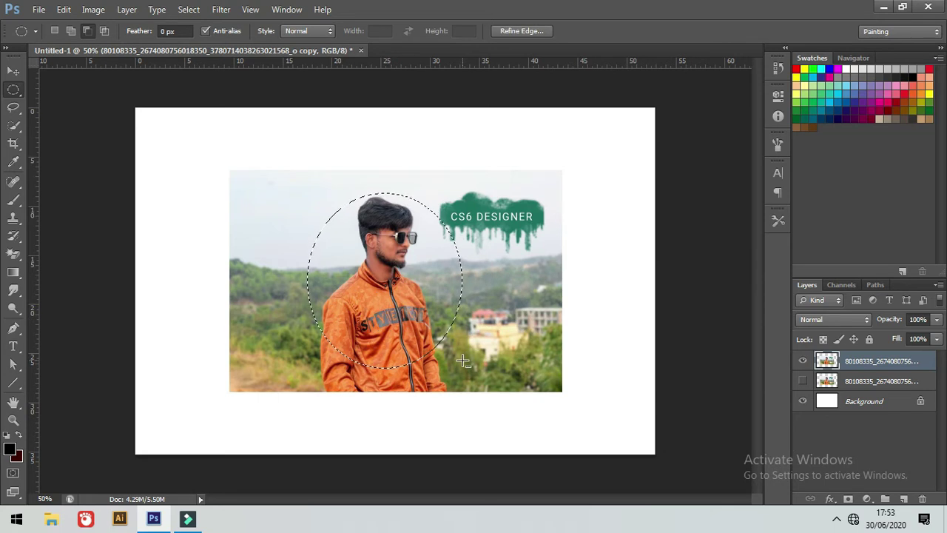
pyautogui.hotkey('ctrl', 'j')
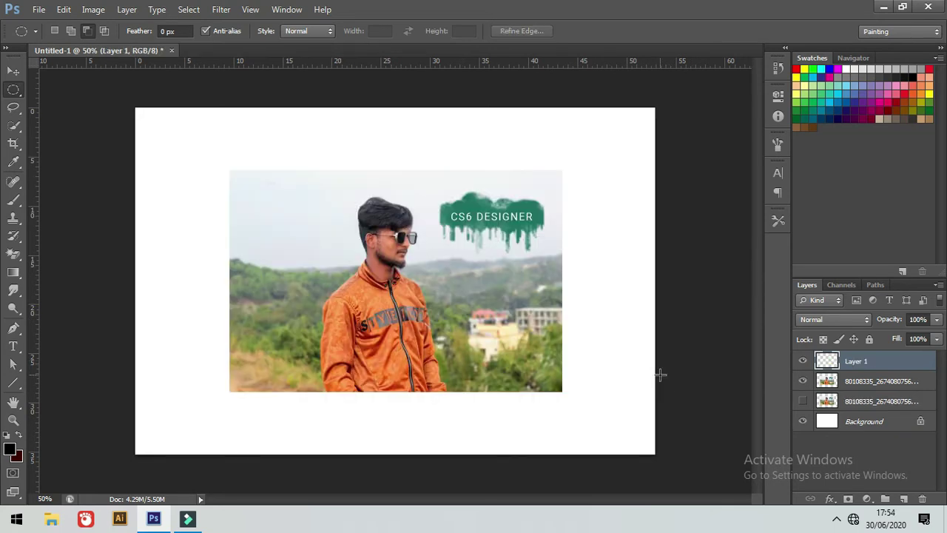
pyautogui.click(803, 400)
pyautogui.click(802, 380)
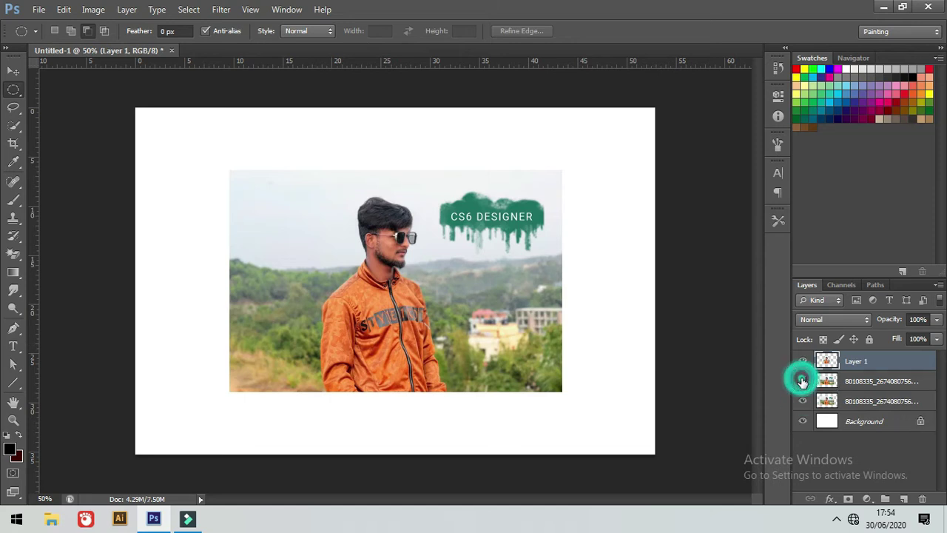
pyautogui.click(802, 401)
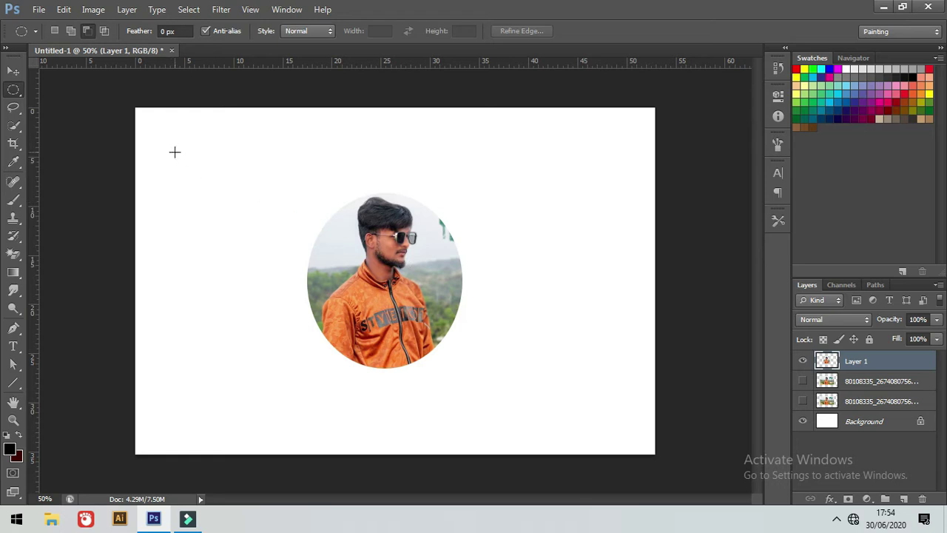
# Fill a tall elliptical selection on the canvas's upper-left area with the dark red background colour and deselect.
pyautogui.moveTo(182, 157); pyautogui.dragTo(259, 265)
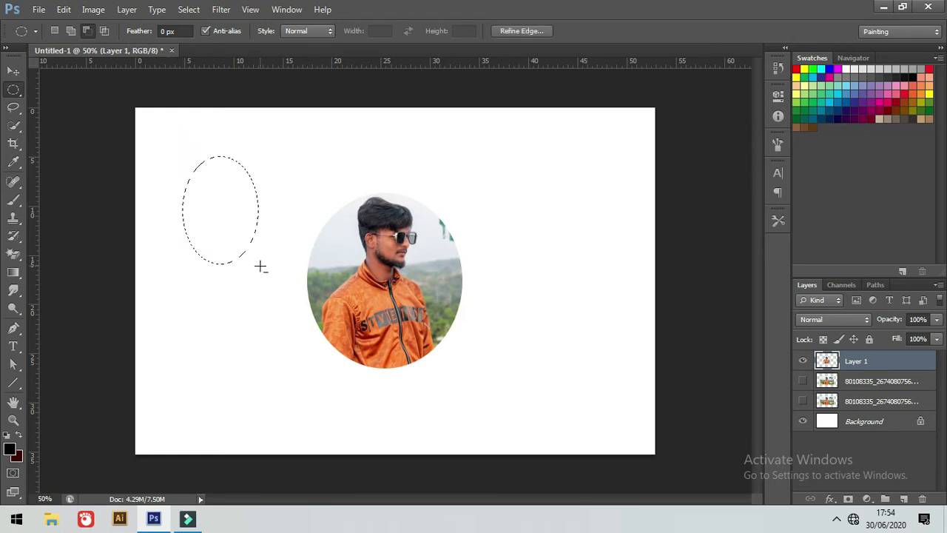
pyautogui.hotkey('alt', 'BackSpace')
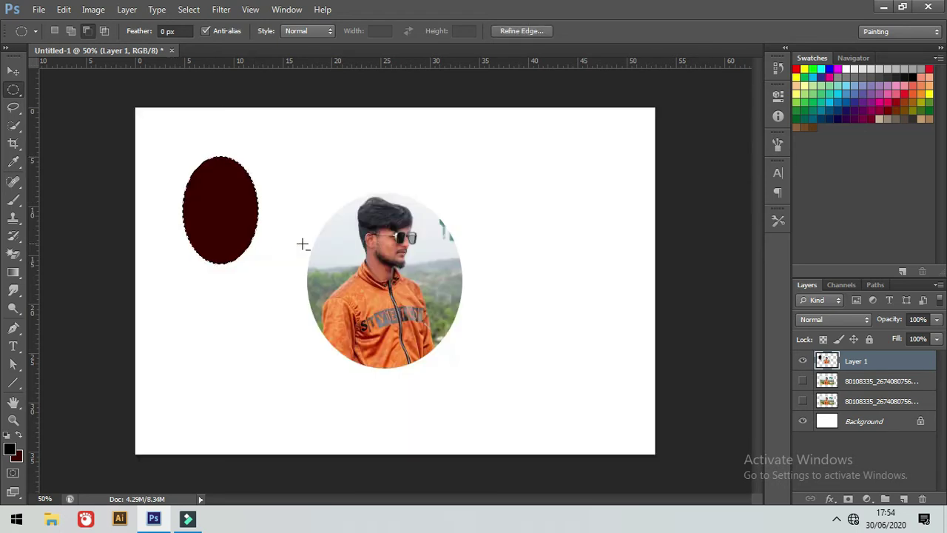
pyautogui.hotkey('ctrl', 'd')
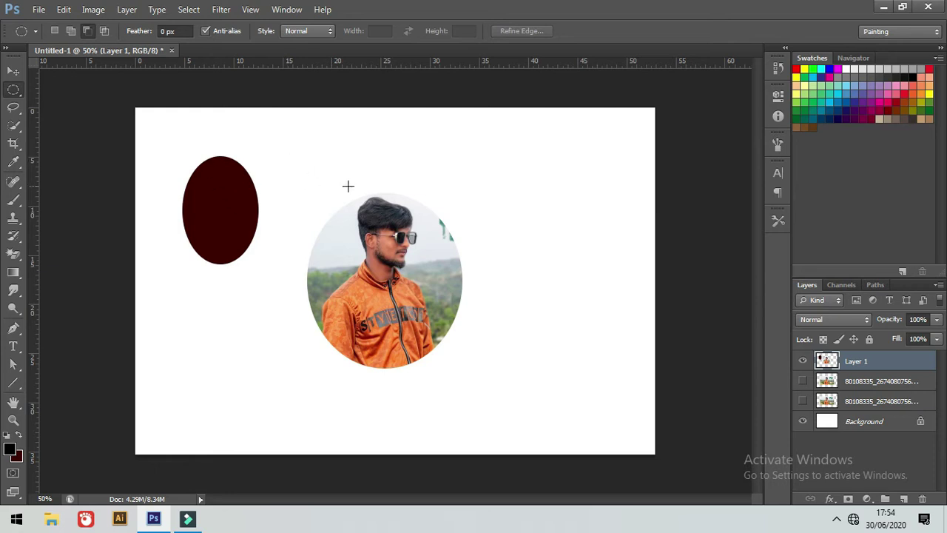
pyautogui.moveTo(334, 130); pyautogui.dragTo(434, 170)
pyautogui.hotkey('ctrl', 'd')
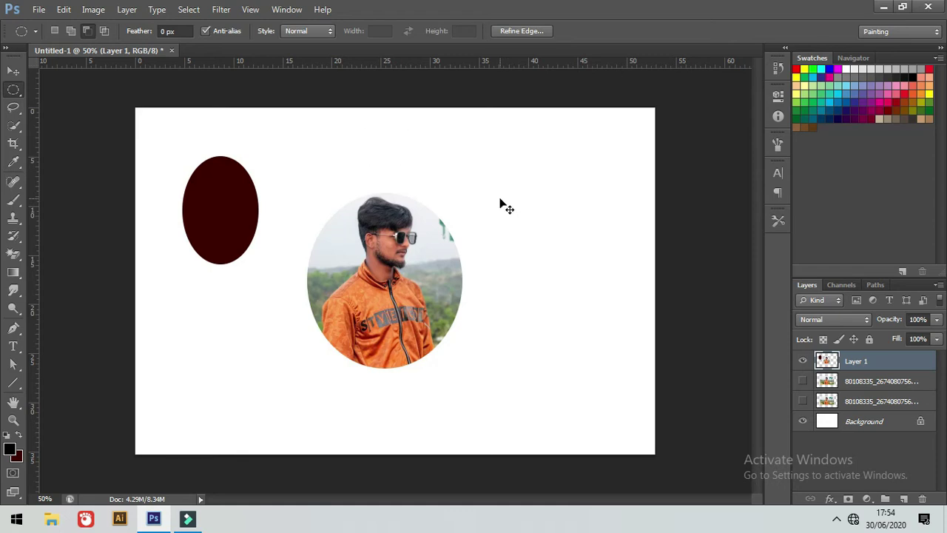
# Undo the dark red ellipse fill and the elliptical photo copy, going back to the full photo layer.
pyautogui.hotkey('ctrl', 'alt', 'z')
pyautogui.hotkey('ctrl', 'alt', 'z')
pyautogui.hotkey('ctrl', 'alt', 'z')
pyautogui.hotkey('ctrl', 'alt', 'z')
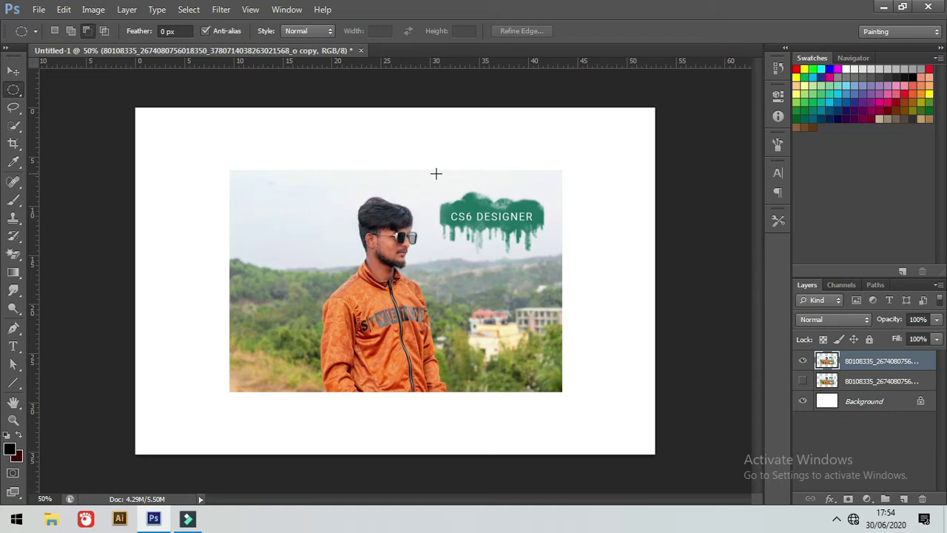
# Try deleting an elliptical area around the CS6 DESIGNER logo on the photo, undo the deletion and deselect.
pyautogui.moveTo(557, 171); pyautogui.dragTo(420, 277)
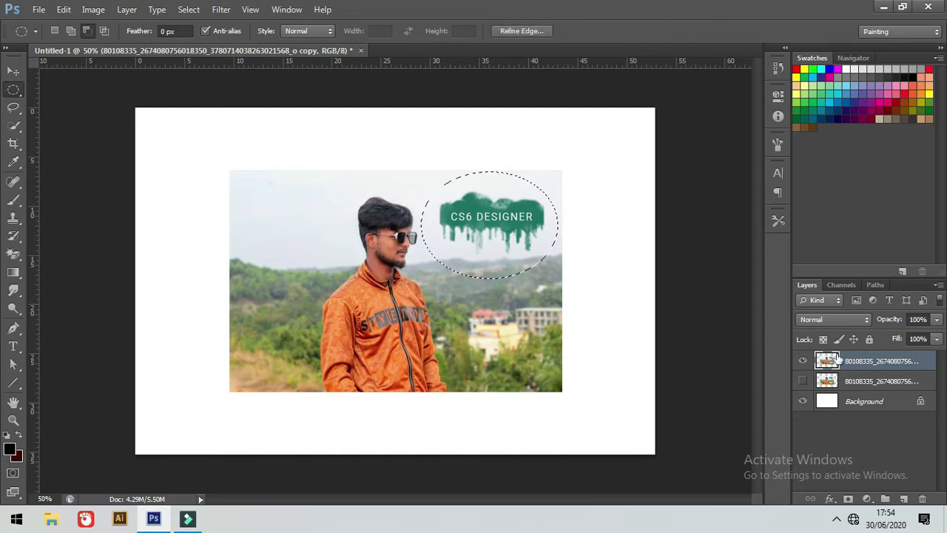
pyautogui.press('Delete')
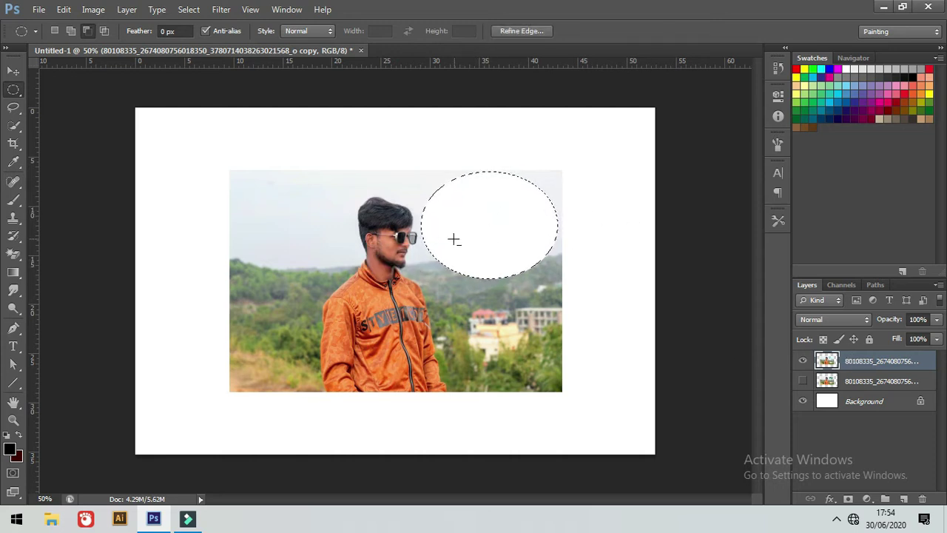
pyautogui.hotkey('ctrl', 'd')
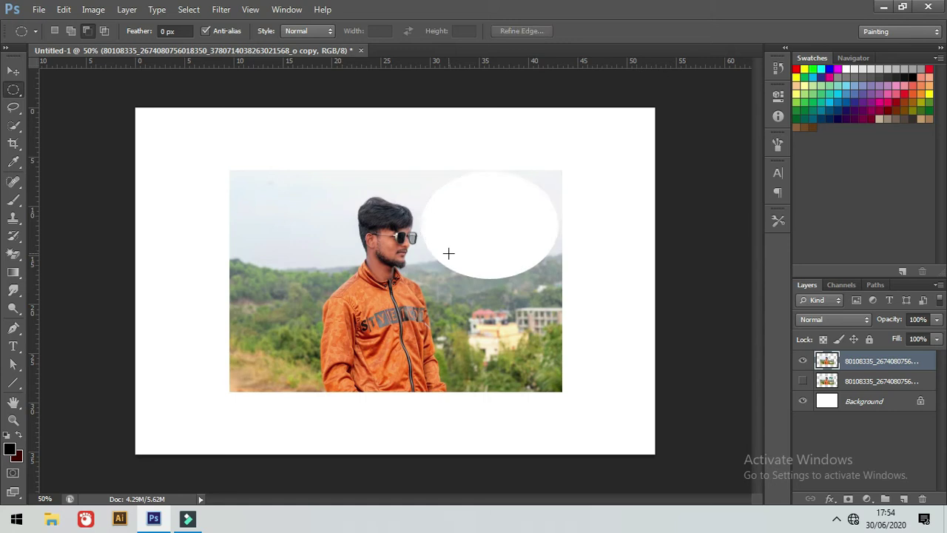
pyautogui.hotkey('ctrl', 'alt', 'z')
pyautogui.hotkey('ctrl', 'alt', 'z')
pyautogui.hotkey('ctrl', 'd')
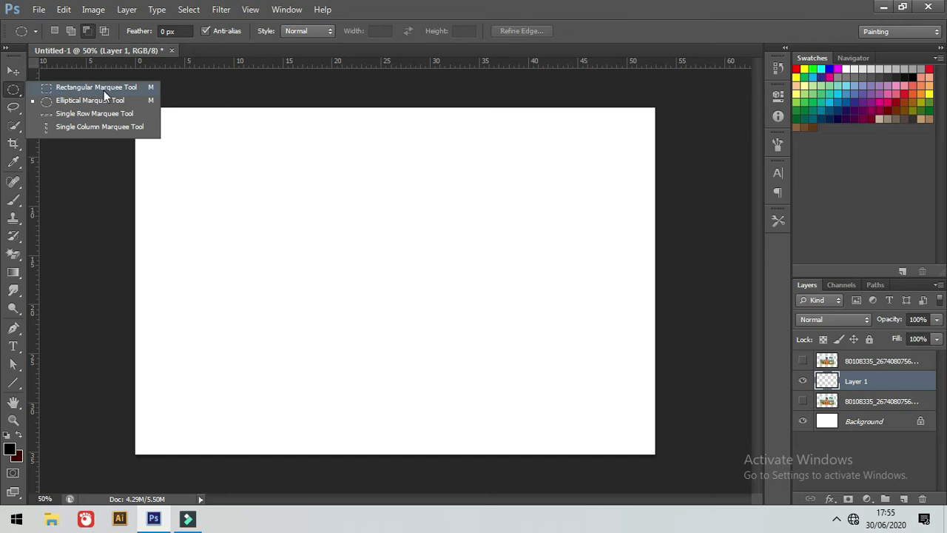
# Try a wide rectangular selection and one about 8 by 7.5 cm with the Rectangular Marquee Tool, clearing each.
pyautogui.click(104, 89)
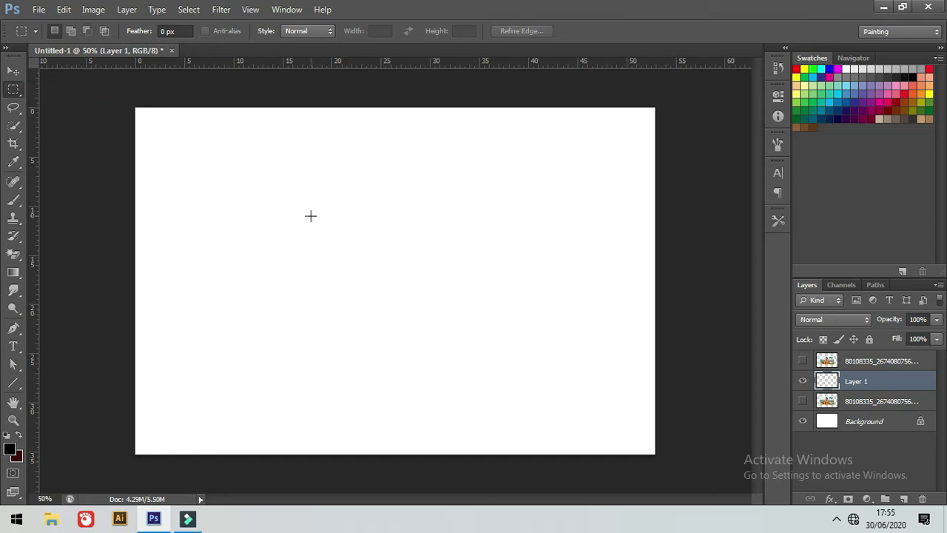
pyautogui.moveTo(294, 218); pyautogui.dragTo(562, 301)
pyautogui.moveTo(478, 323); pyautogui.dragTo(563, 281)
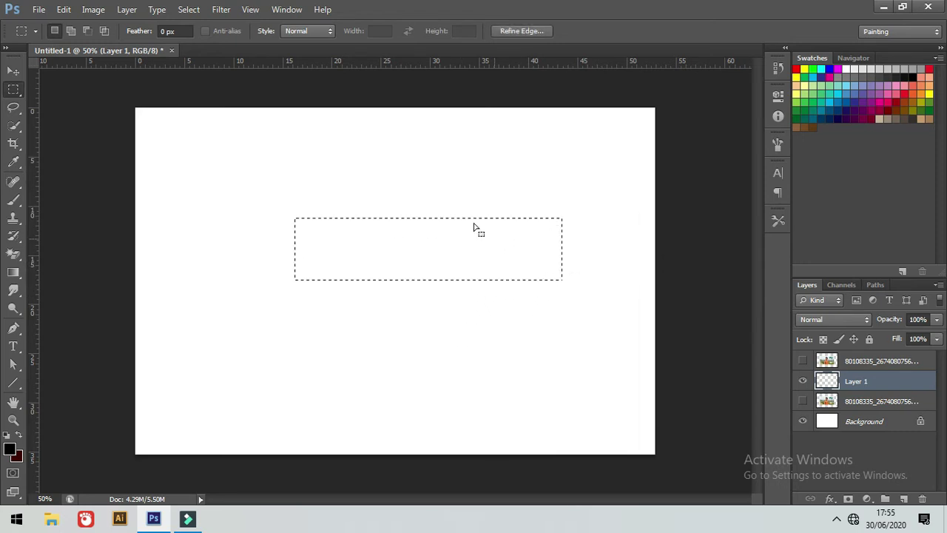
pyautogui.moveTo(435, 243); pyautogui.dragTo(456, 252)
pyautogui.click(457, 257)
pyautogui.moveTo(300, 297); pyautogui.dragTo(377, 370)
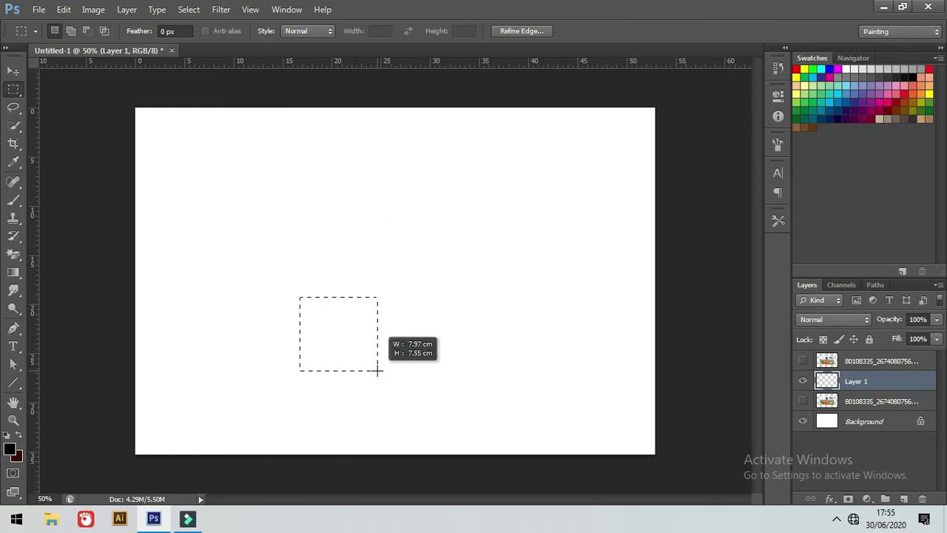
pyautogui.click(475, 272)
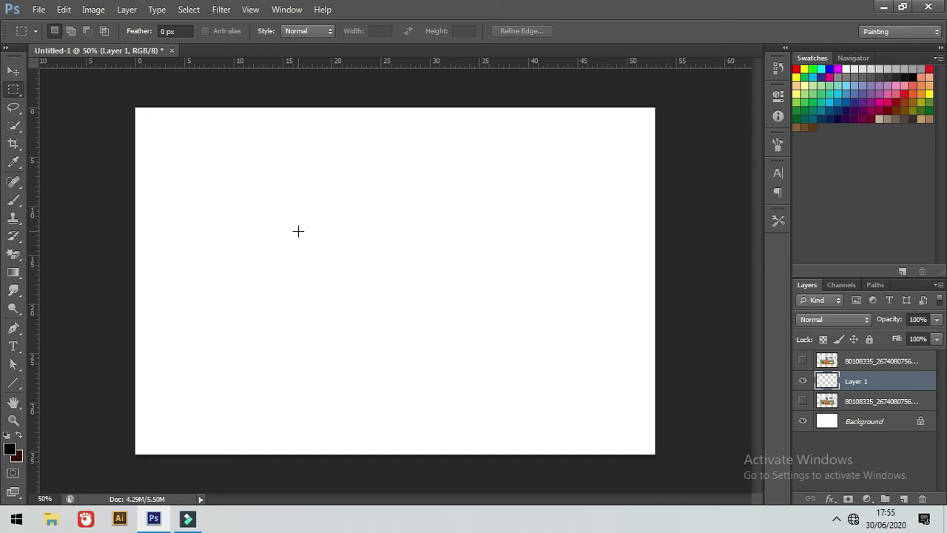
# Try a constrained square selection in the middle of the canvas and adding a rectangle to it, and deselect.
pyautogui.moveTo(296, 207); pyautogui.dragTo(489, 330)
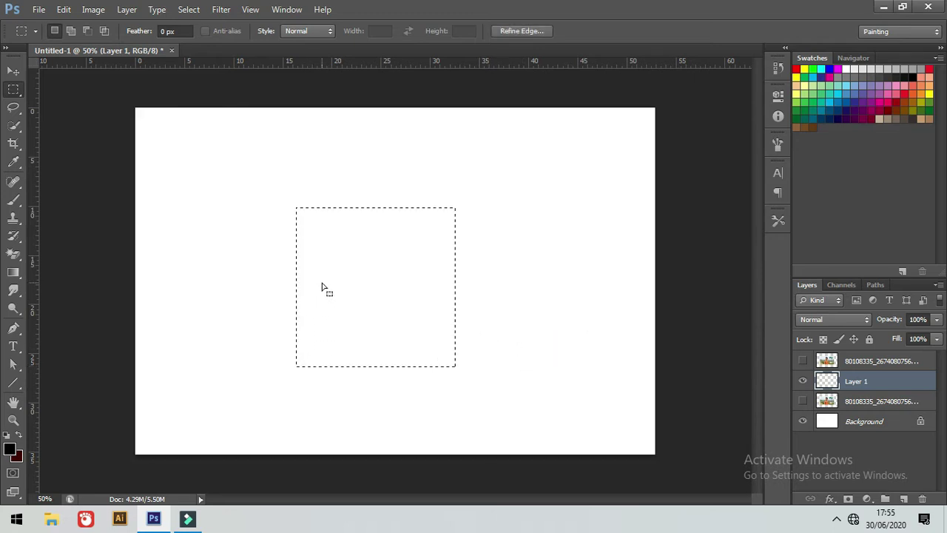
pyautogui.press('shift')
pyautogui.moveTo(200, 167); pyautogui.dragTo(321, 256)
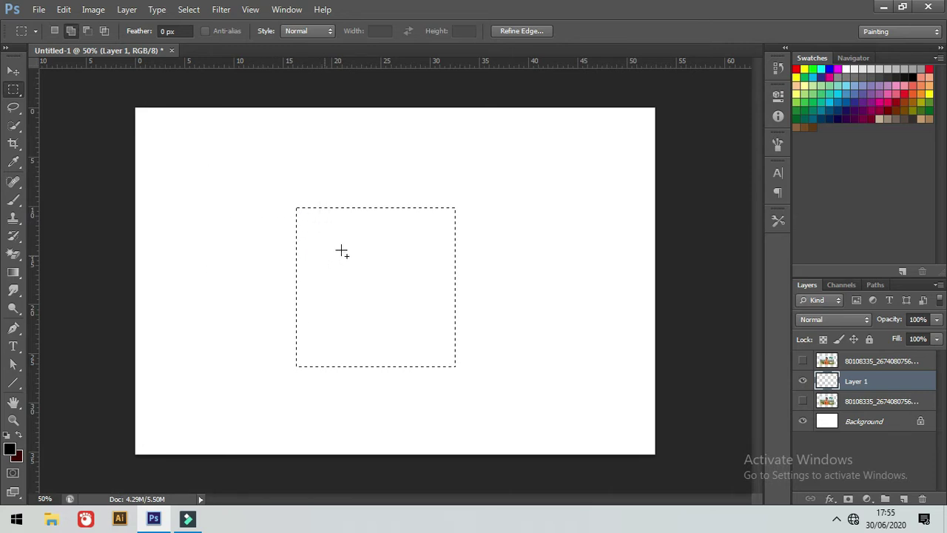
pyautogui.click(458, 182)
# Fill a wide elliptical selection reaching the canvas's right edge with the dark red background colour on Layer 1 and deselect.
pyautogui.rightClick(13, 89)
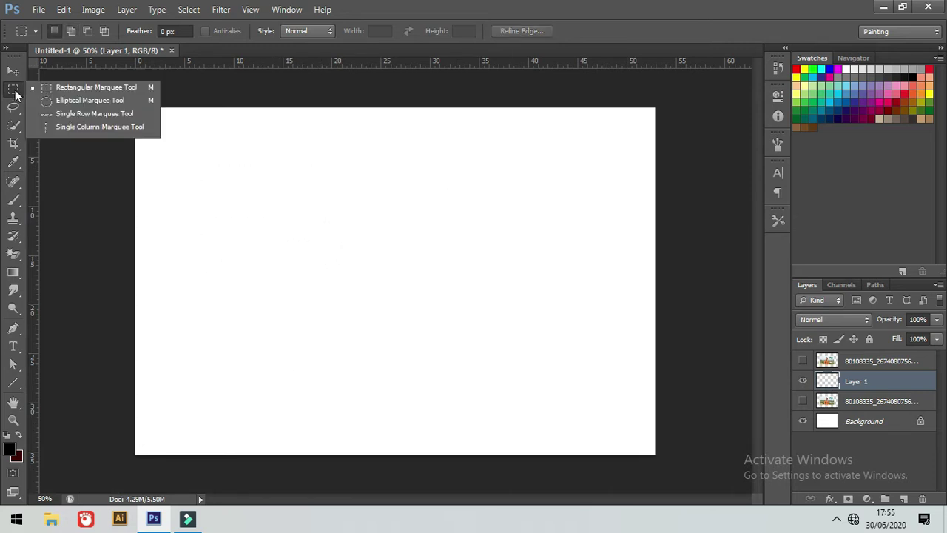
pyautogui.click(63, 99)
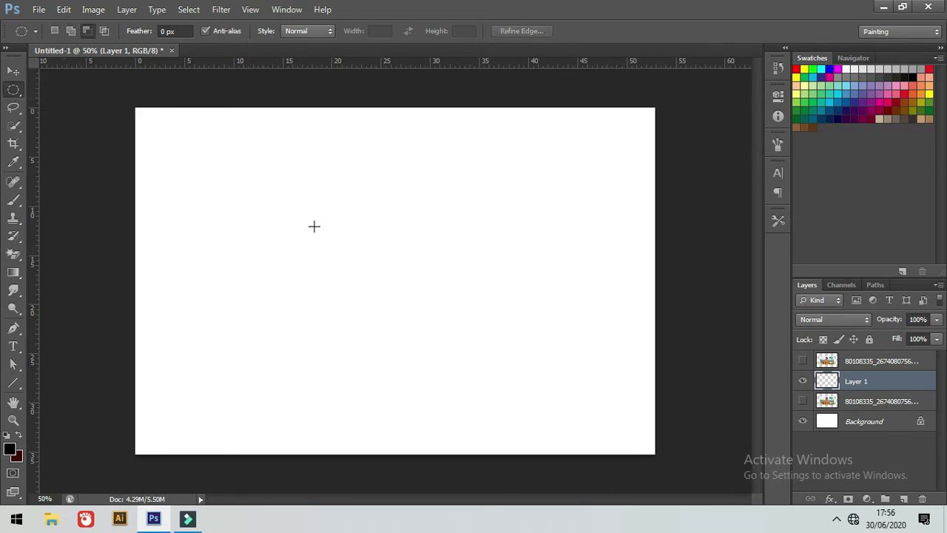
pyautogui.rightClick(341, 269)
pyautogui.click(324, 187)
pyautogui.moveTo(314, 217); pyautogui.dragTo(654, 287)
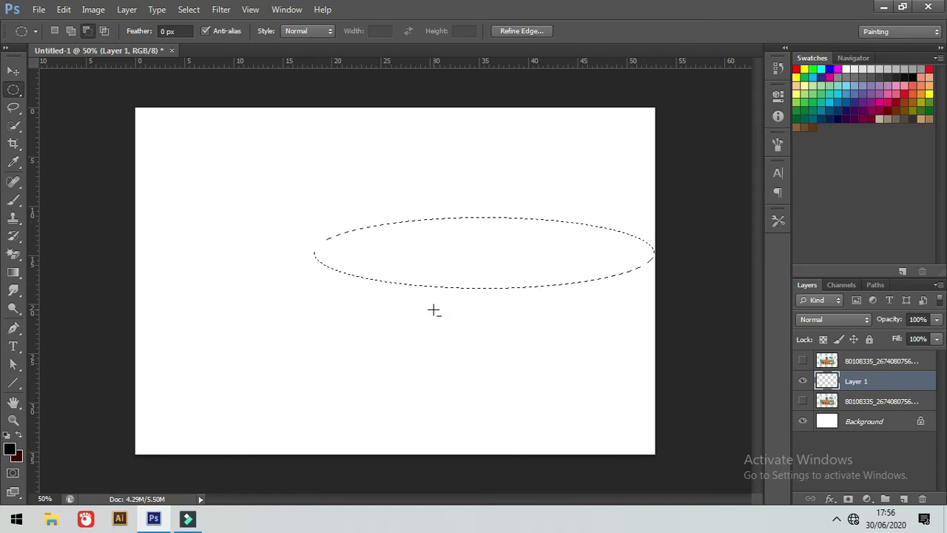
pyautogui.hotkey('alt', 'BackSpace')
pyautogui.hotkey('ctrl', 'd')
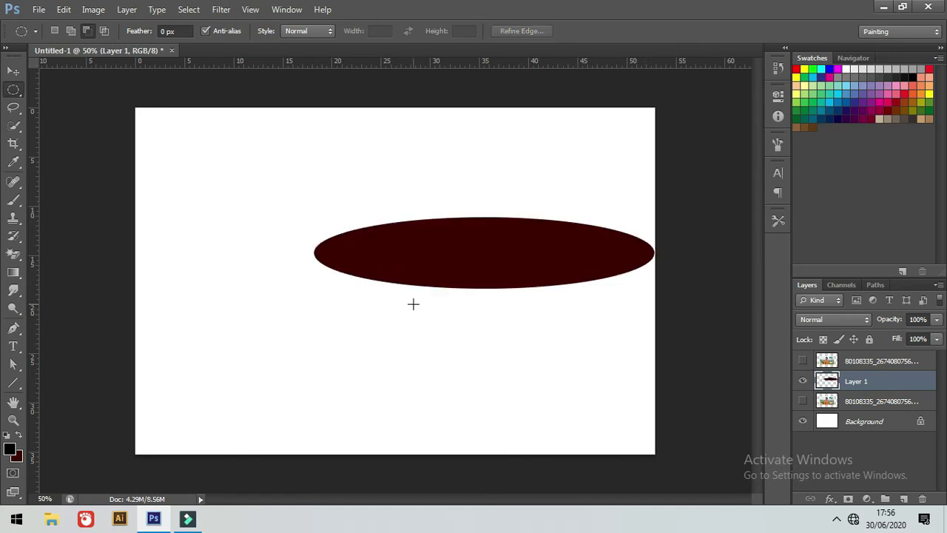
# Add a new layer above the ellipse, clear a trial elliptical selection and set the marquee to New Selection mode.
pyautogui.click(903, 499)
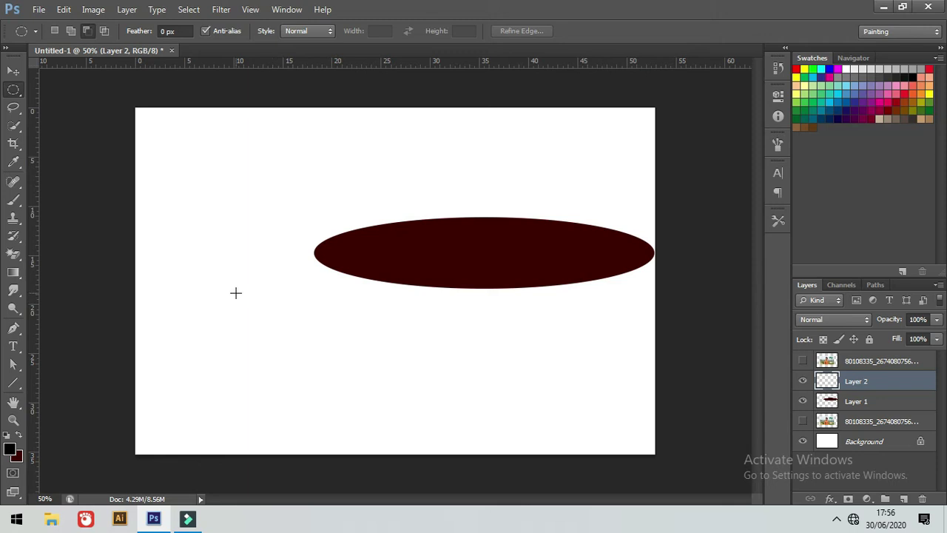
pyautogui.moveTo(187, 270); pyautogui.dragTo(330, 394)
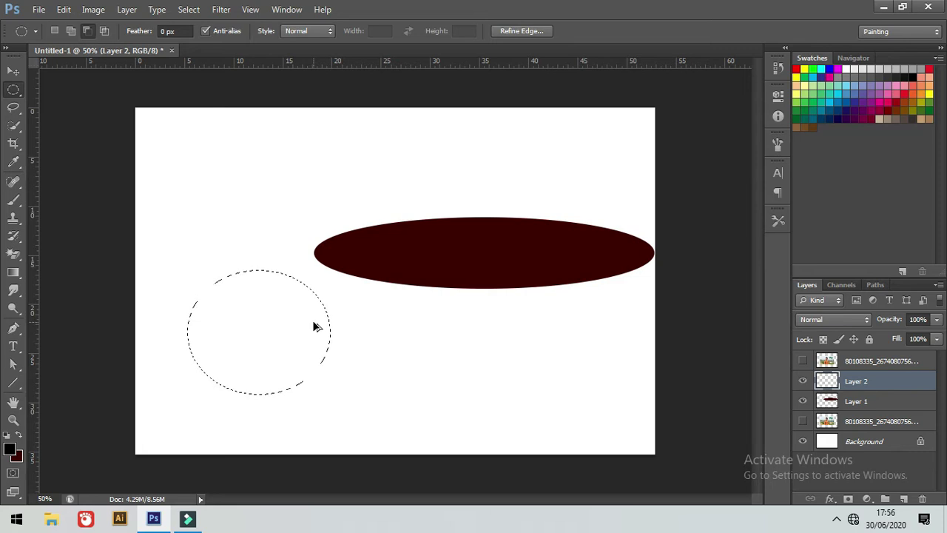
pyautogui.click(276, 275)
pyautogui.click(56, 31)
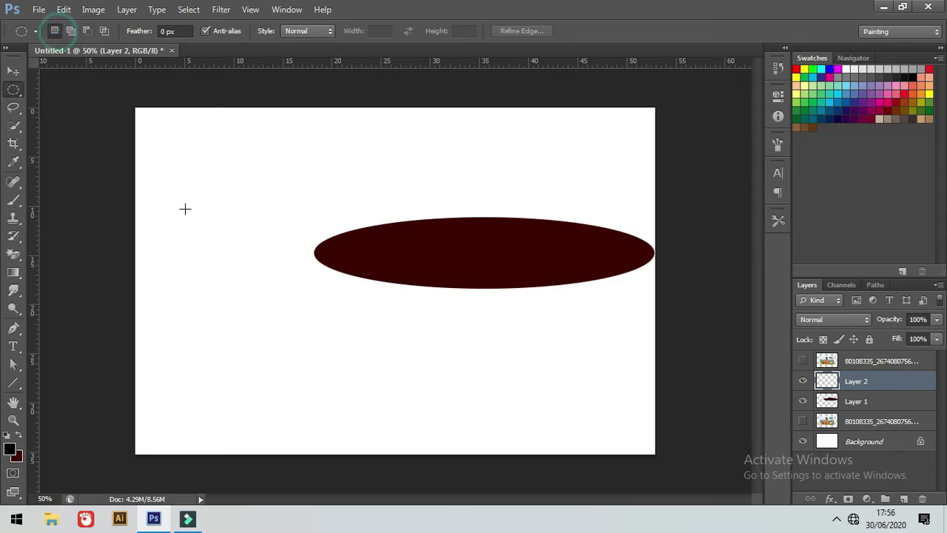
# Fill a perfect circle selection overlapping the wide ellipse's left end with dark red on the new layer and deselect.
pyautogui.moveTo(202, 292); pyautogui.dragTo(637, 448)
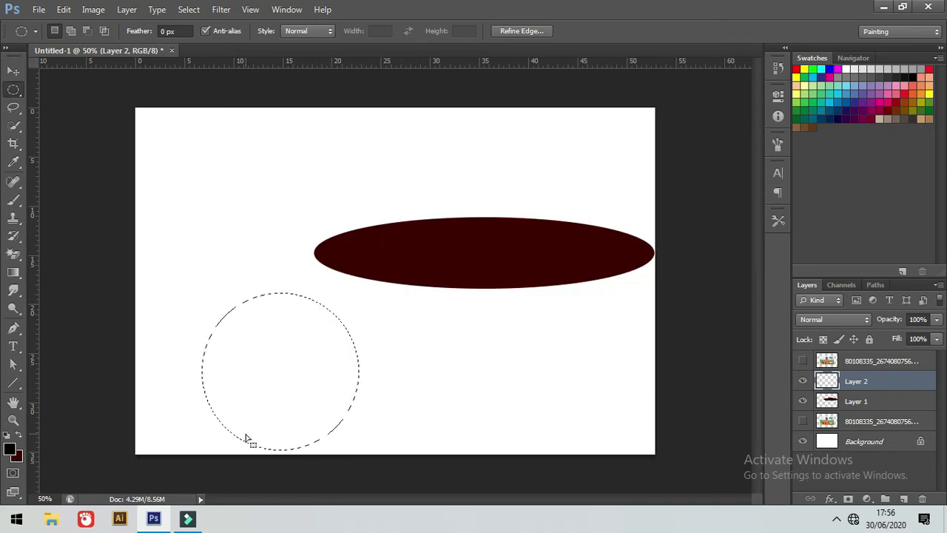
pyautogui.moveTo(325, 385); pyautogui.dragTo(335, 255)
pyautogui.hotkey('alt', 'BackSpace')
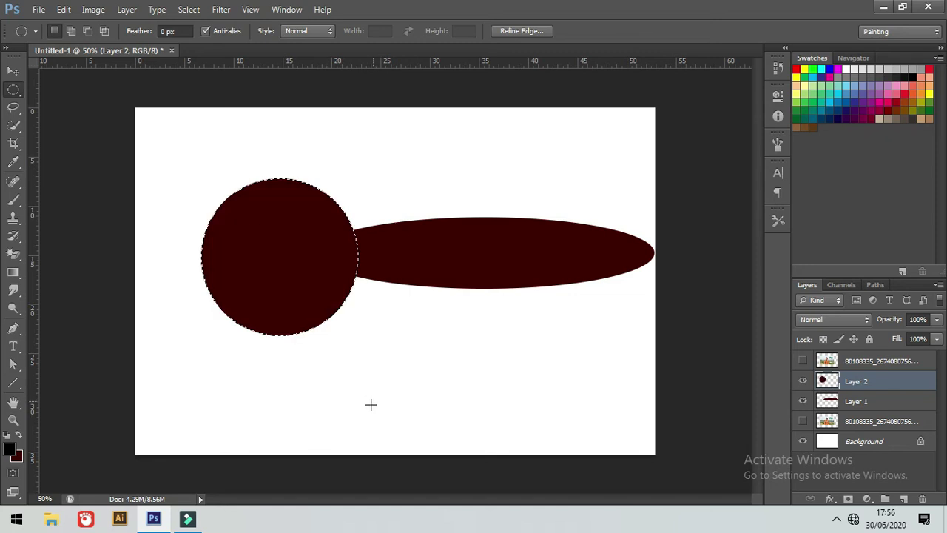
pyautogui.hotkey('ctrl', 'd')
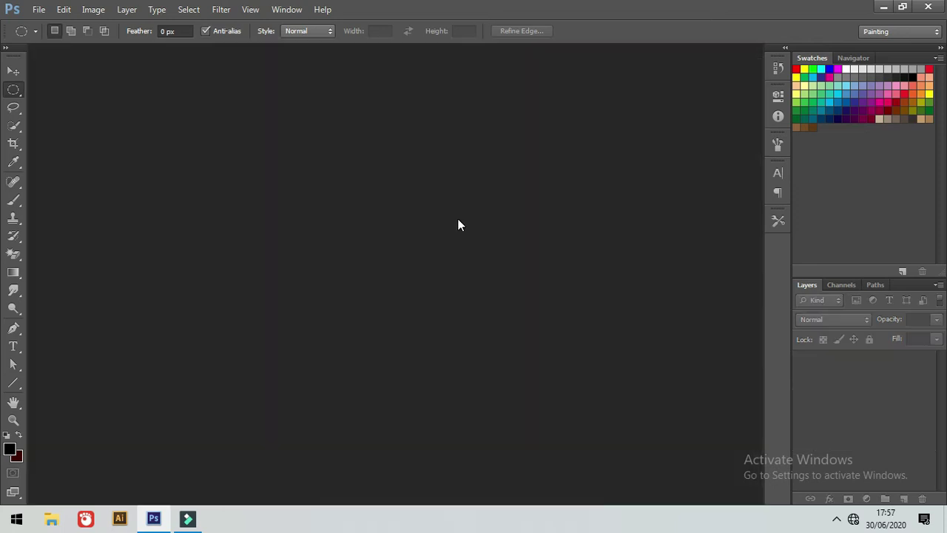
# Create a new document 1500 pixels wide and 1000 pixels high.
pyautogui.hotkey('ctrl', 'n')
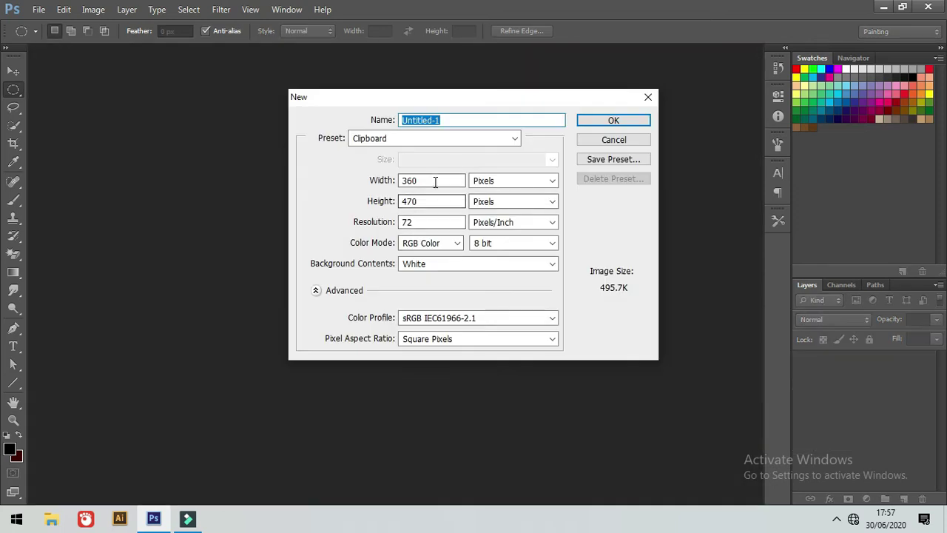
pyautogui.doubleClick(433, 180)
pyautogui.write('1500')
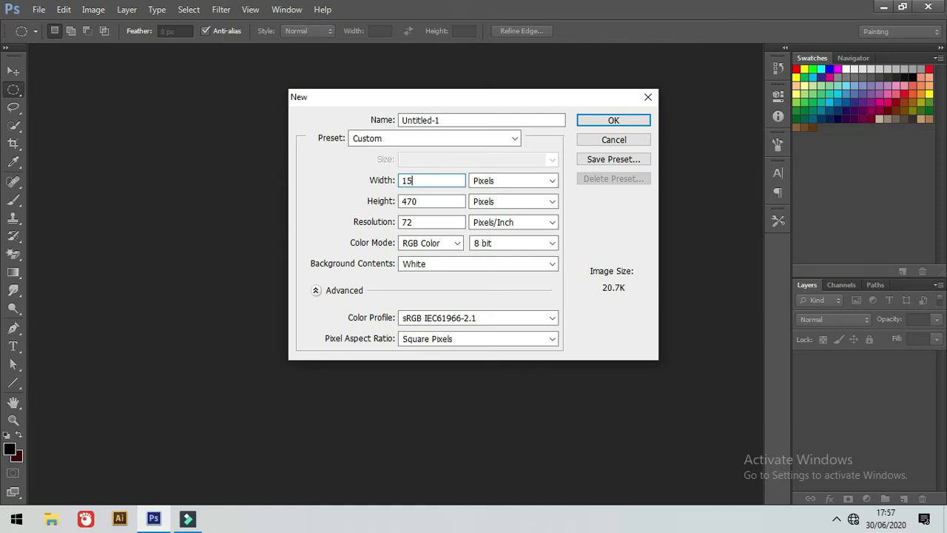
pyautogui.doubleClick(429, 199)
pyautogui.write('1000')
pyautogui.click(604, 122)
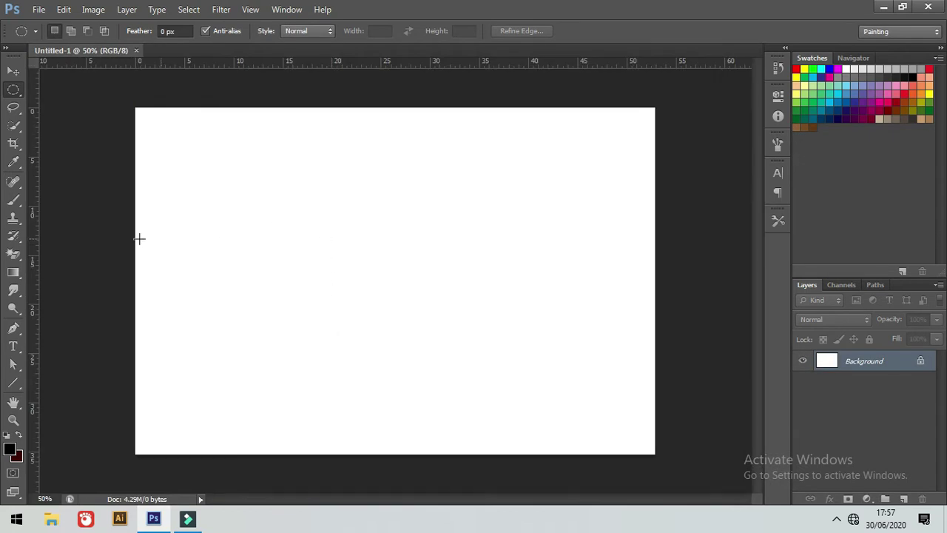
# Select a one-pixel row across the canvas slightly above its middle with the Single Row Marquee Tool.
pyautogui.rightClick(17, 87)
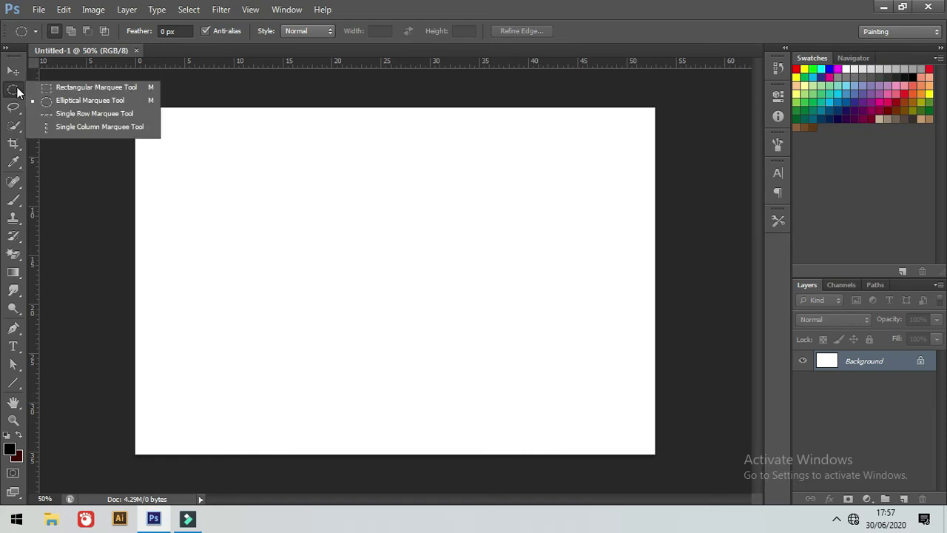
pyautogui.click(127, 115)
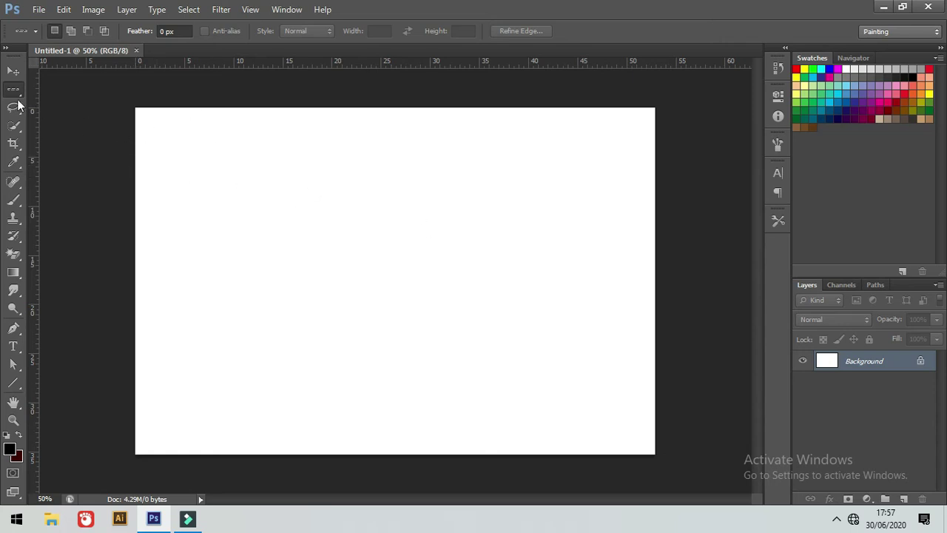
pyautogui.click(141, 152)
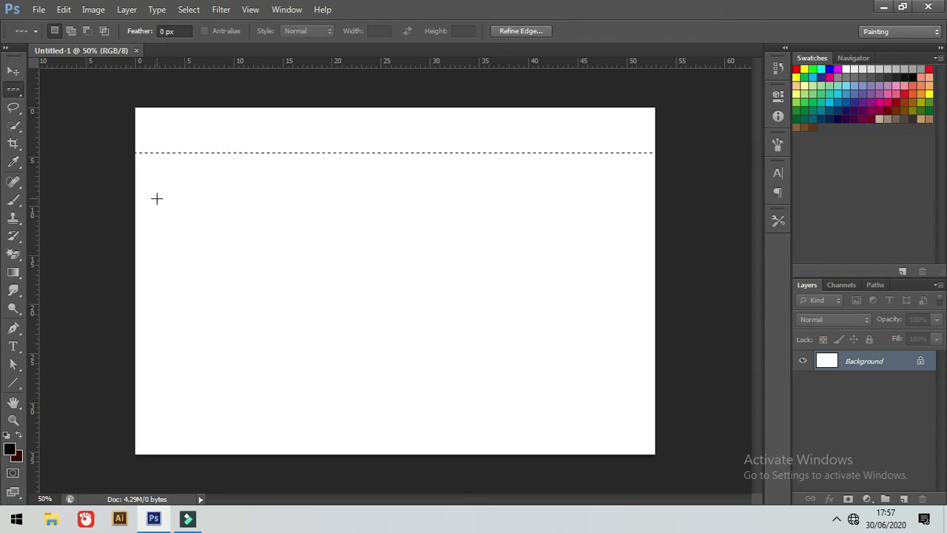
pyautogui.click(136, 190)
pyautogui.moveTo(148, 243); pyautogui.dragTo(141, 243)
# Add a new layer, fill the single-row selection on it to make a thin horizontal line, and deselect.
pyautogui.hotkey('alt', 'BackSpace')
pyautogui.click(904, 500)
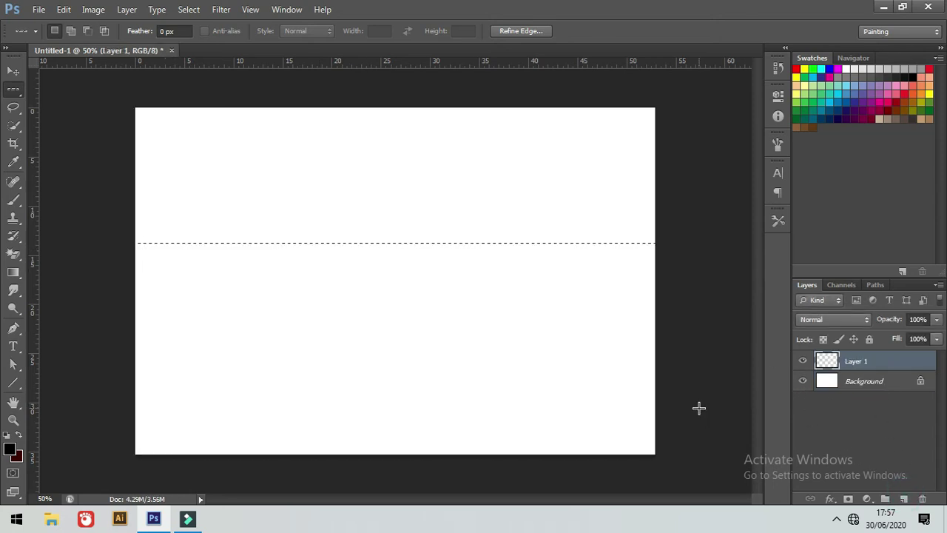
pyautogui.hotkey('alt', 'BackSpace')
pyautogui.hotkey('ctrl', 'd')
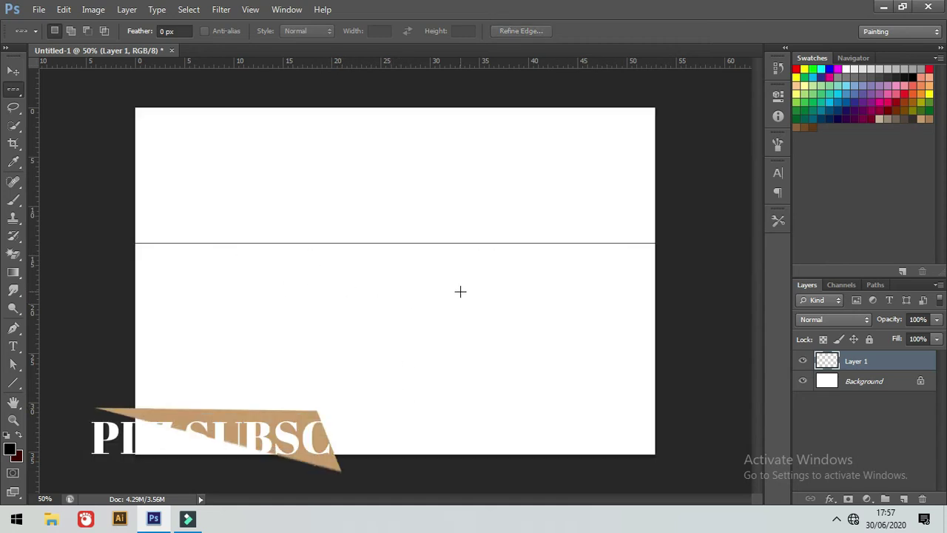
pyautogui.click(138, 291)
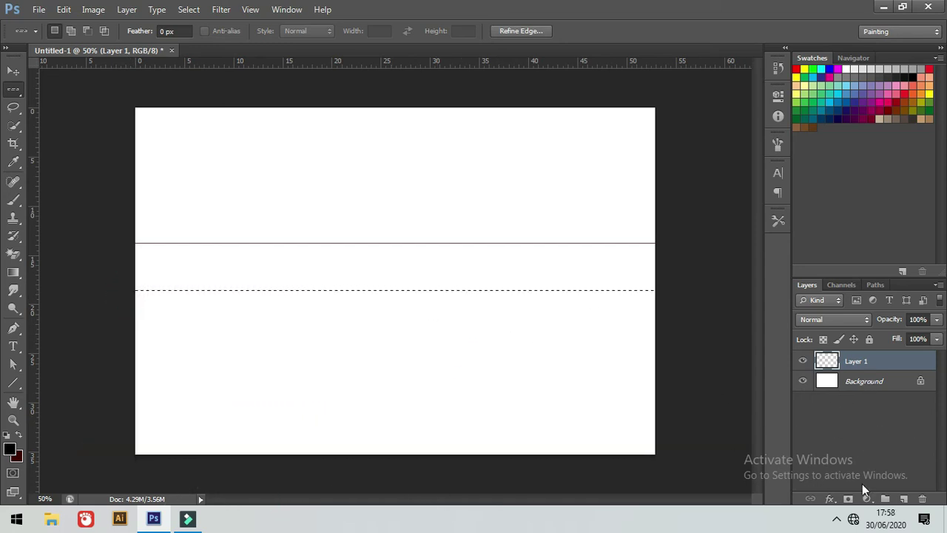
pyautogui.click(903, 499)
pyautogui.hotkey('ctrl', 'd')
pyautogui.hotkey('alt', 'BackSpace')
pyautogui.hotkey('ctrl', 'alt', 'z')
pyautogui.hotkey('ctrl', 'alt', 'z')
pyautogui.hotkey('ctrl', 'alt', 'z')
pyautogui.hotkey('ctrl', 'alt', 'z')
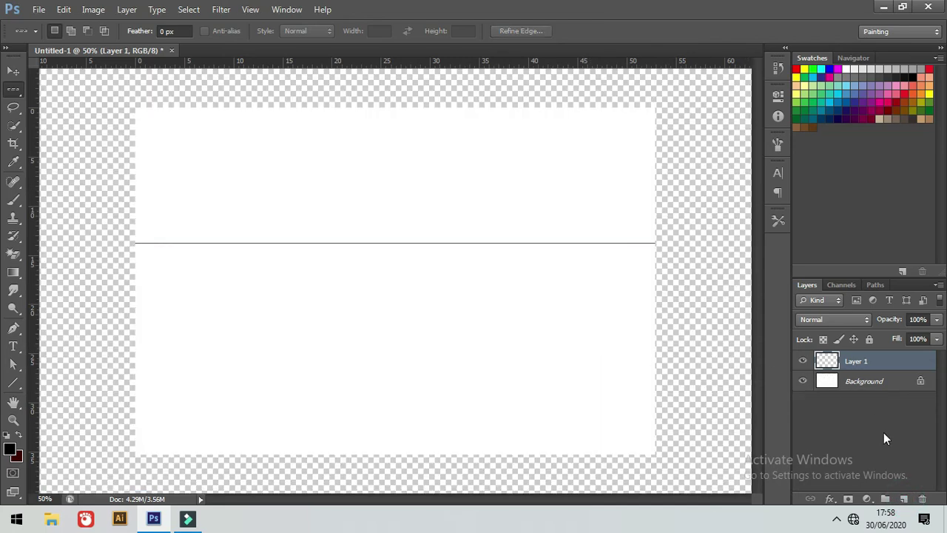
# Add another layer and fill a single-row selection on it slightly below the first line, and deselect.
pyautogui.click(903, 499)
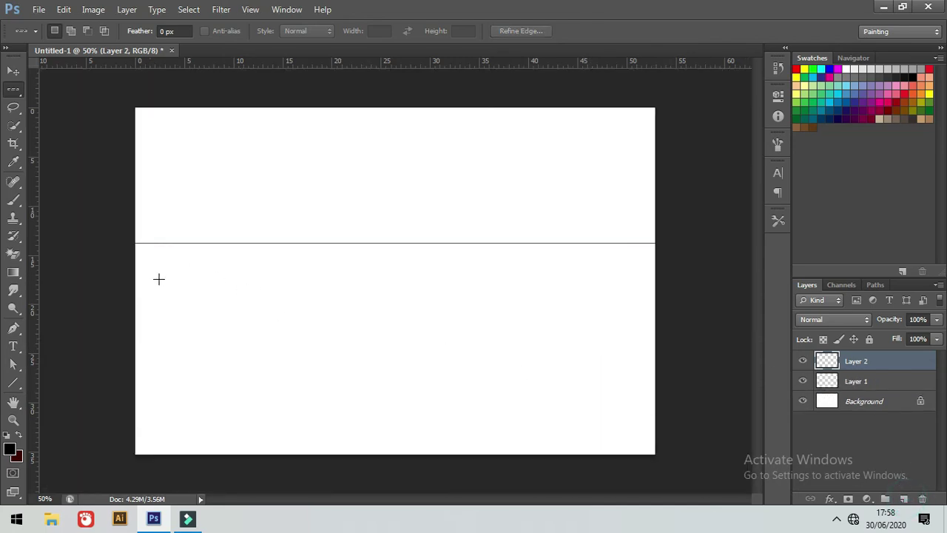
pyautogui.click(134, 281)
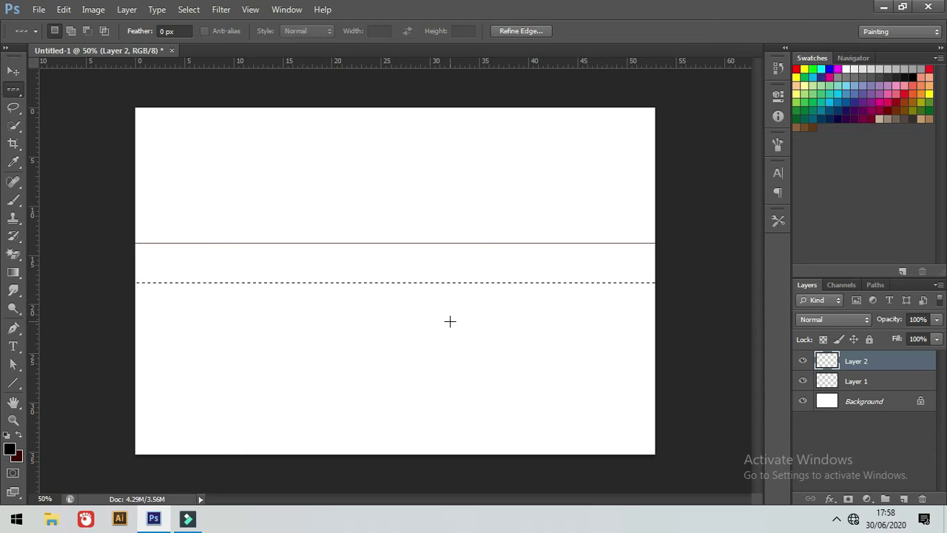
pyautogui.hotkey('alt', 'BackSpace')
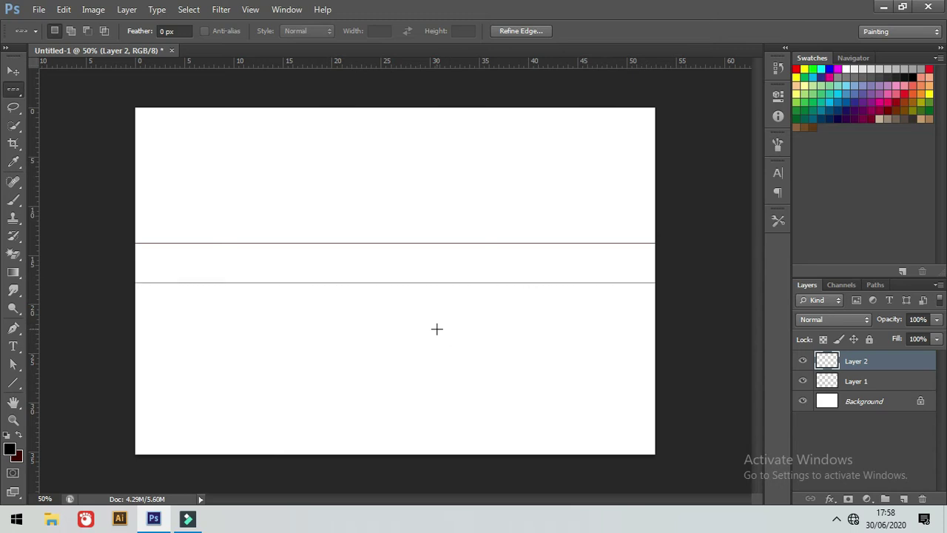
pyautogui.hotkey('ctrl', 'd')
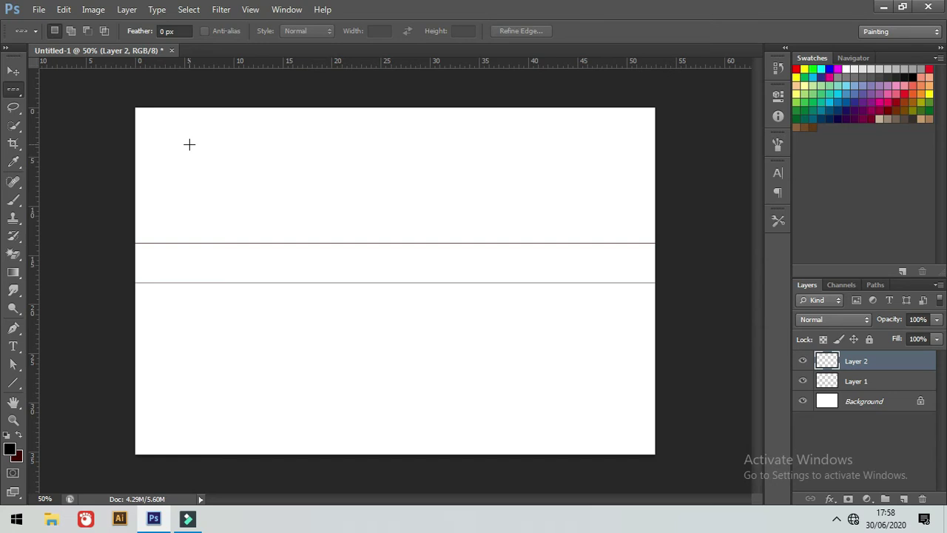
# Select a one-pixel column in the canvas's right half with the Single Column Marquee Tool, fill it black on a new layer, and deselect.
pyautogui.rightClick(15, 91)
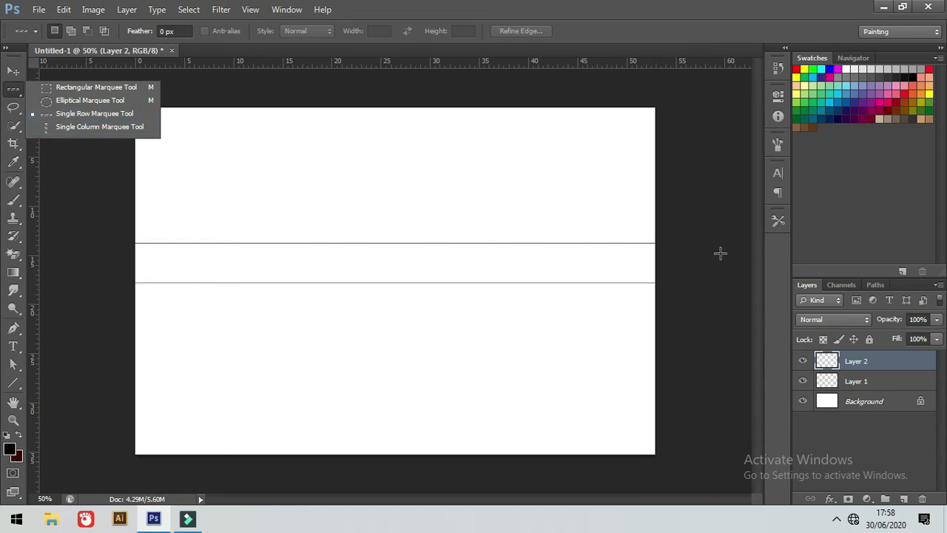
pyautogui.click(82, 127)
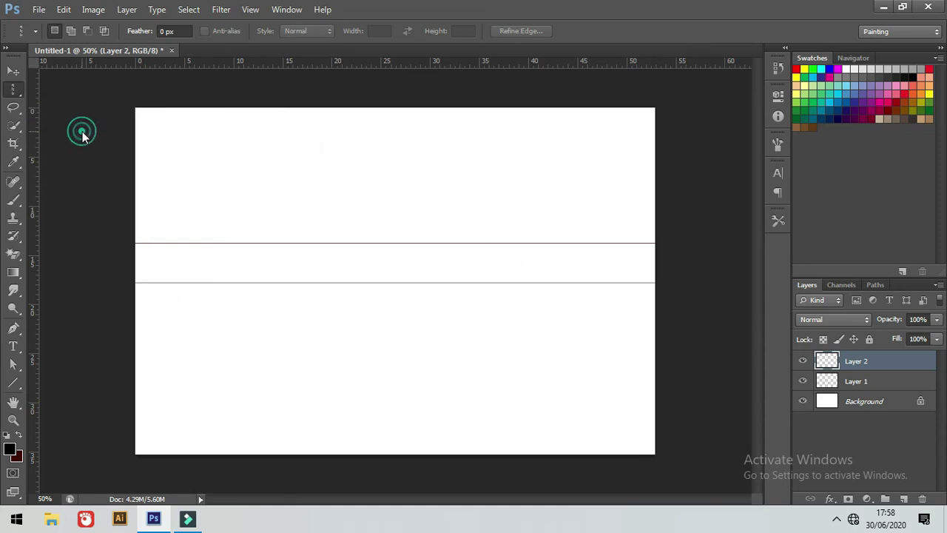
pyautogui.click(193, 107)
pyautogui.click(283, 104)
pyautogui.click(327, 120)
pyautogui.click(431, 111)
pyautogui.click(514, 115)
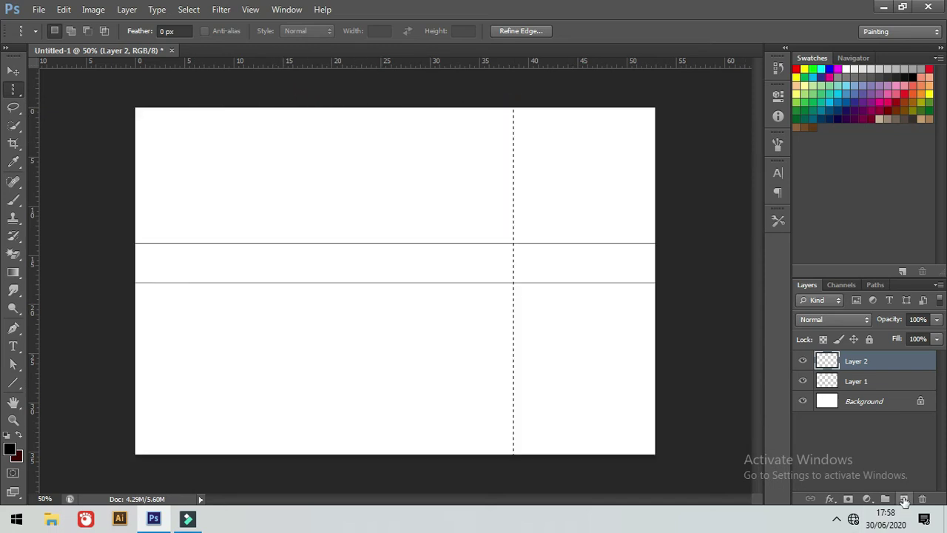
pyautogui.click(904, 499)
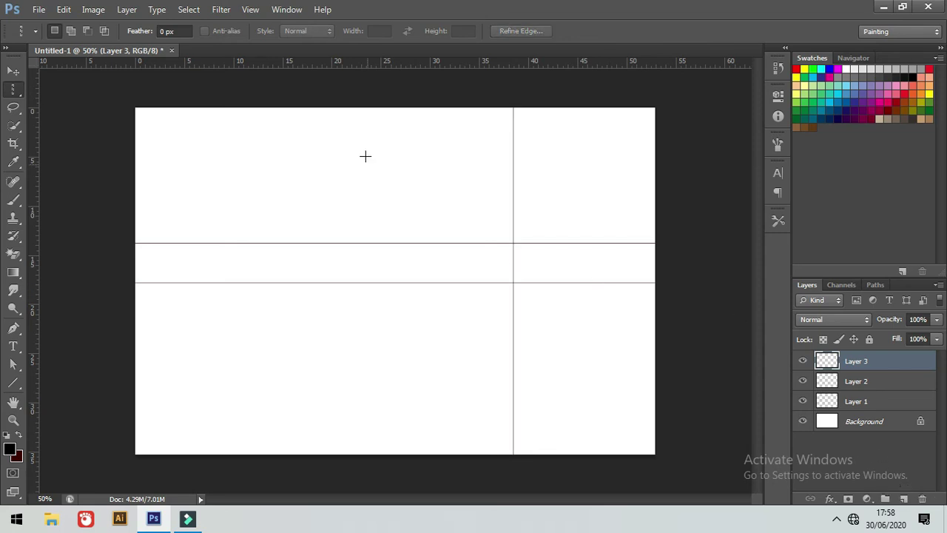
# Set the background color to the olive yellow a79416.
pyautogui.click(18, 457)
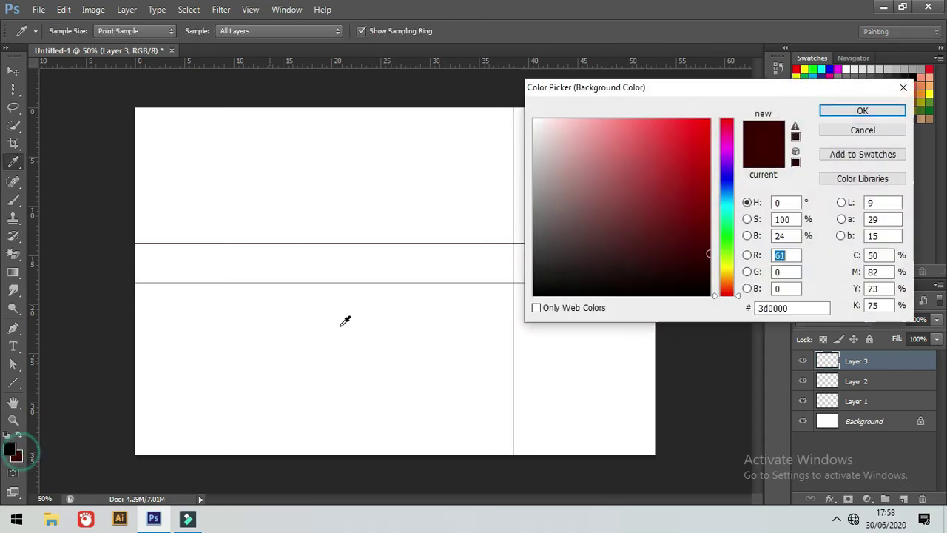
pyautogui.moveTo(729, 264); pyautogui.dragTo(729, 273)
pyautogui.click(685, 182)
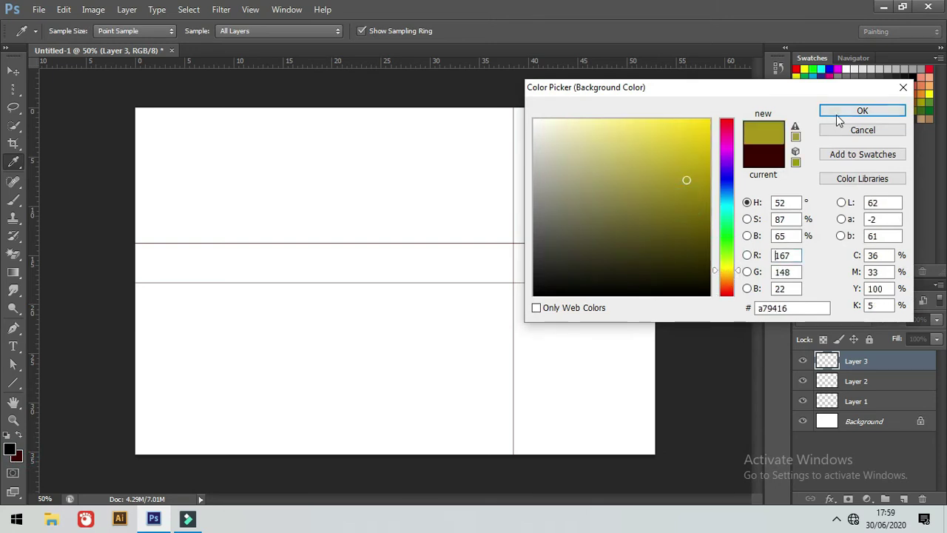
pyautogui.click(839, 112)
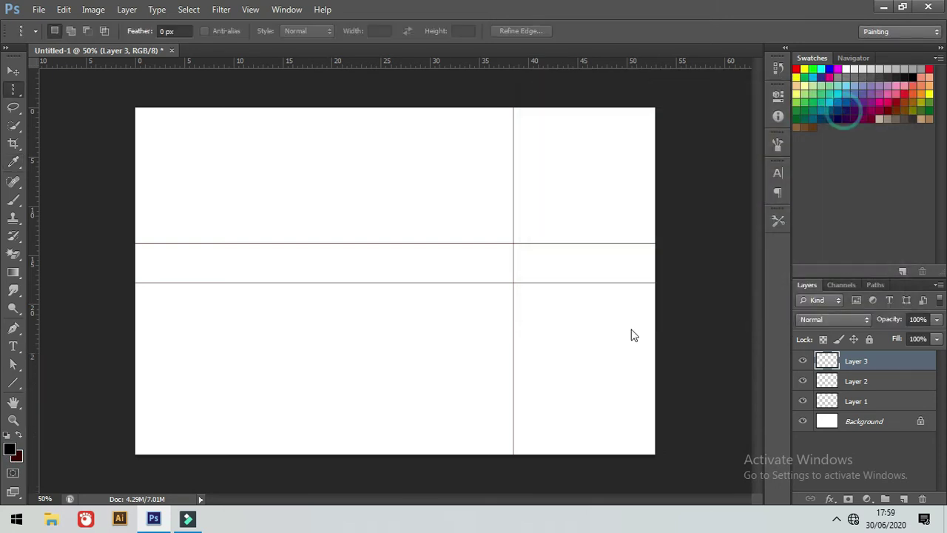
# Add another layer, fill a single-column selection in the canvas's left half with the background color, and deselect.
pyautogui.click(904, 498)
pyautogui.click(282, 135)
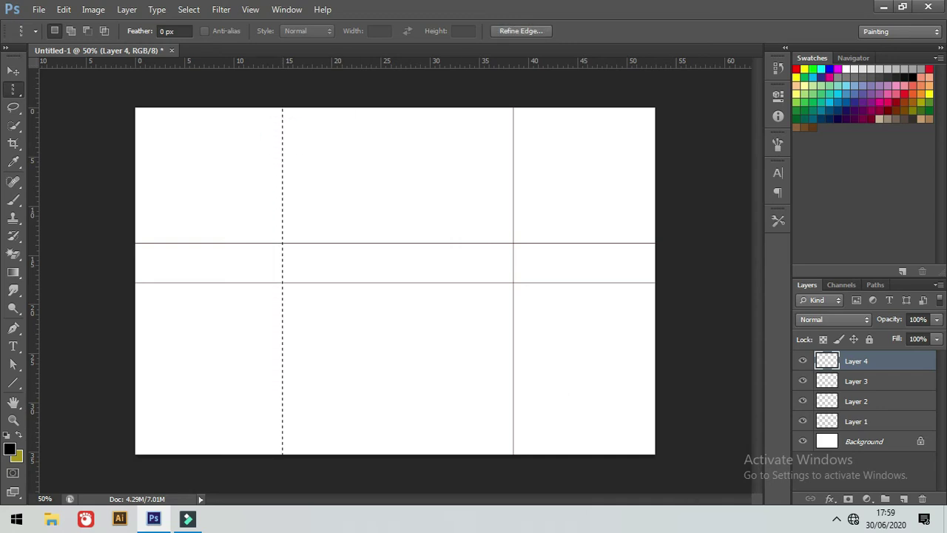
pyautogui.hotkey('ctrl', 'BackSpace')
pyautogui.hotkey('ctrl', 'd')
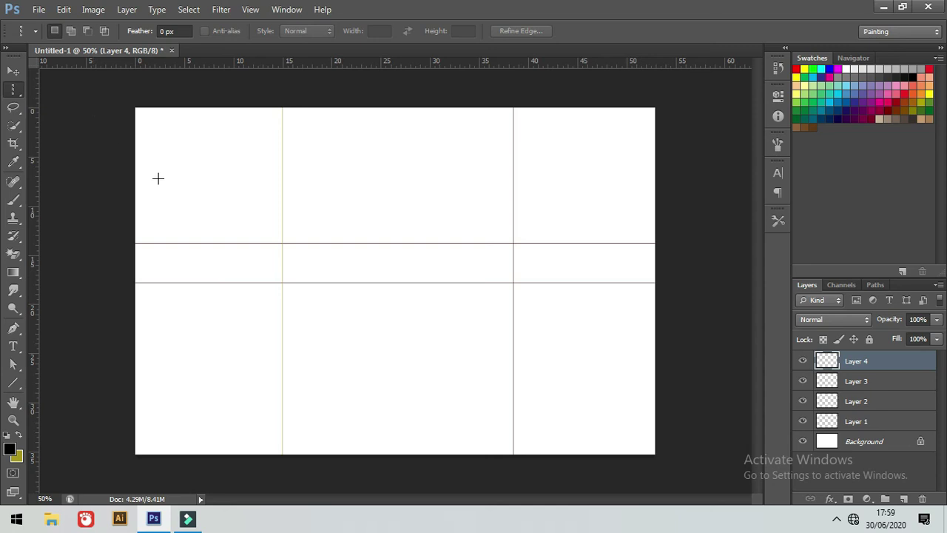
pyautogui.rightClick(15, 92)
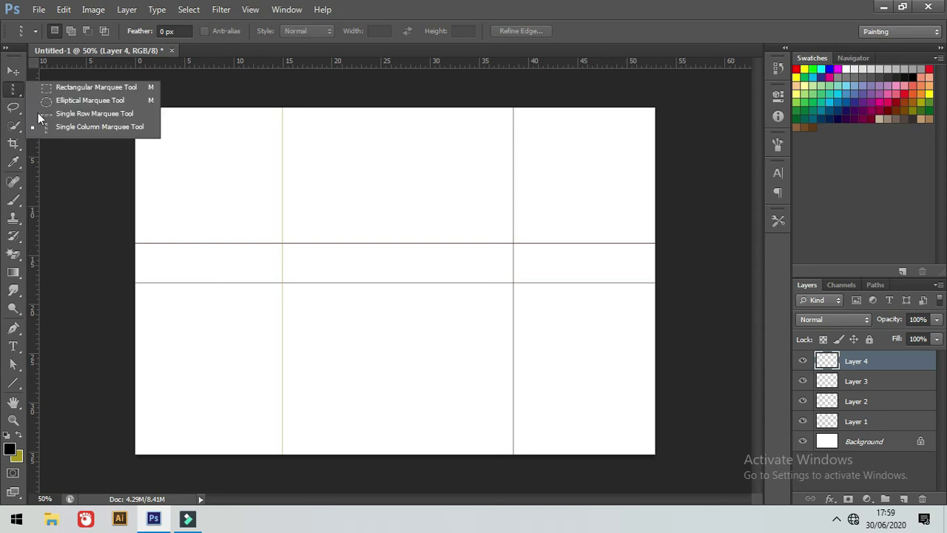
pyautogui.click(98, 171)
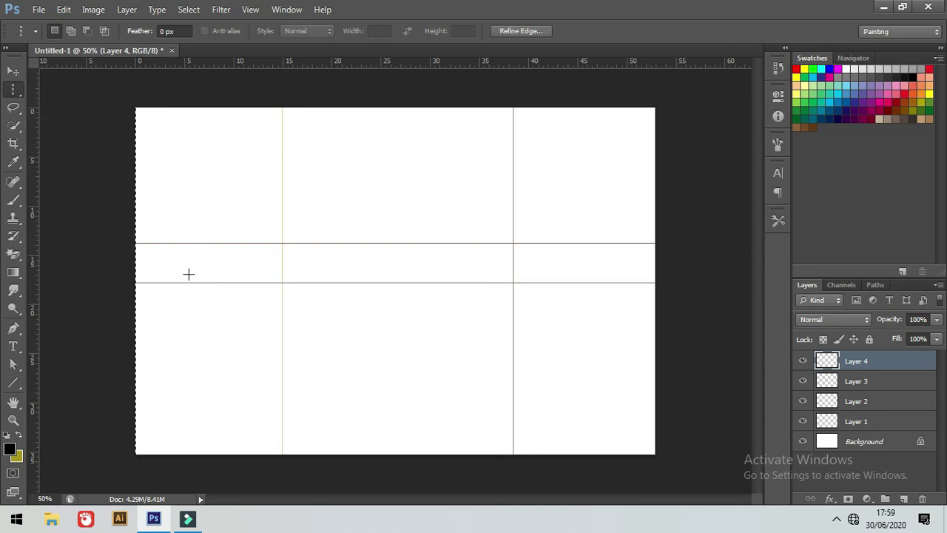
pyautogui.hotkey('ctrl', 'd')
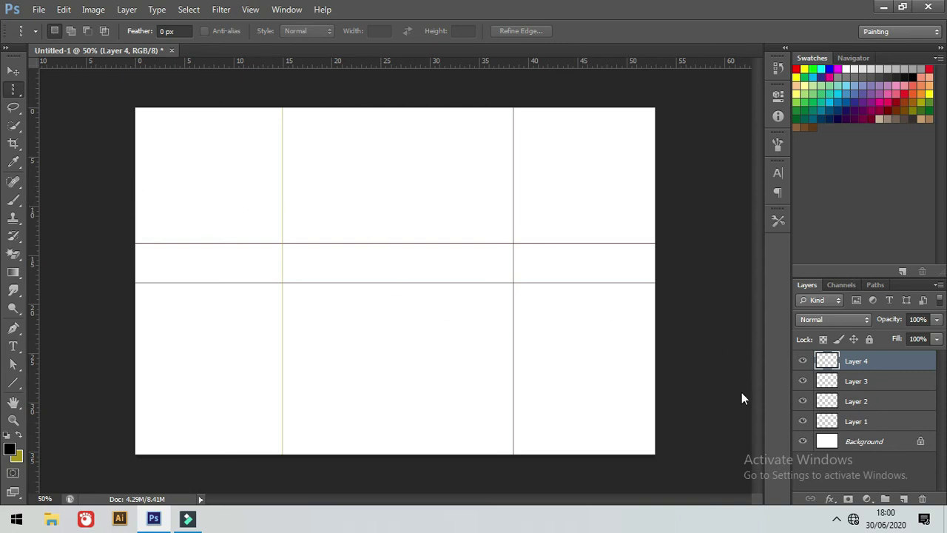
# Draw a wide rectangular marquee between the vertical lines above the upper horizontal line, fill it with the background color, and deselect.
pyautogui.rightClick(16, 89)
pyautogui.click(103, 84)
pyautogui.moveTo(323, 144); pyautogui.dragTo(446, 217)
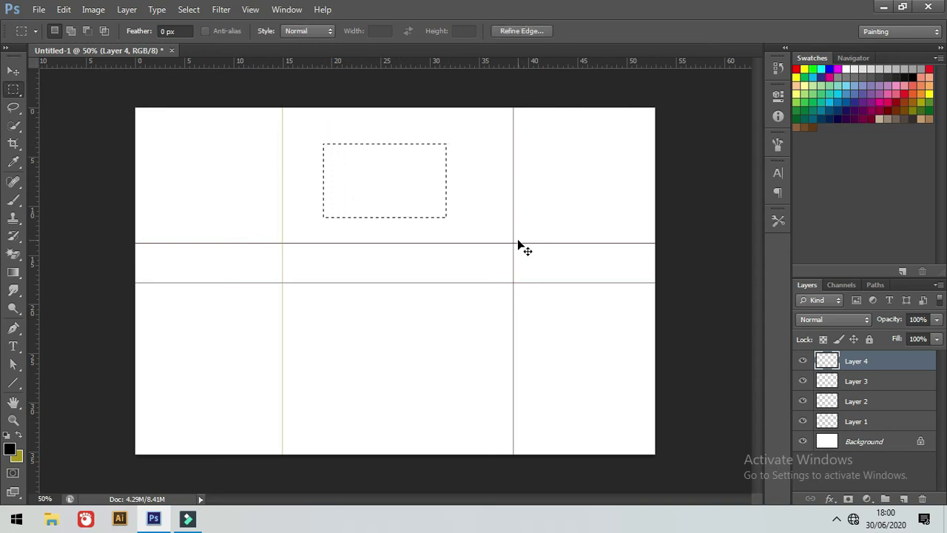
pyautogui.hotkey('ctrl', 'BackSpace')
pyautogui.hotkey('ctrl', 'd')
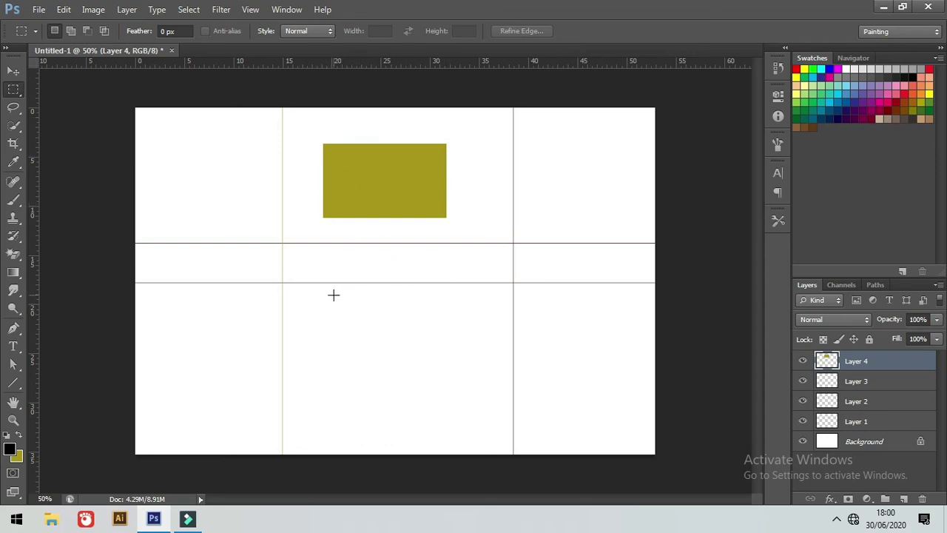
# Draw a square marquee between the vertical lines below the lower horizontal line, fill it with the background color, and deselect.
pyautogui.moveTo(333, 315); pyautogui.dragTo(467, 407)
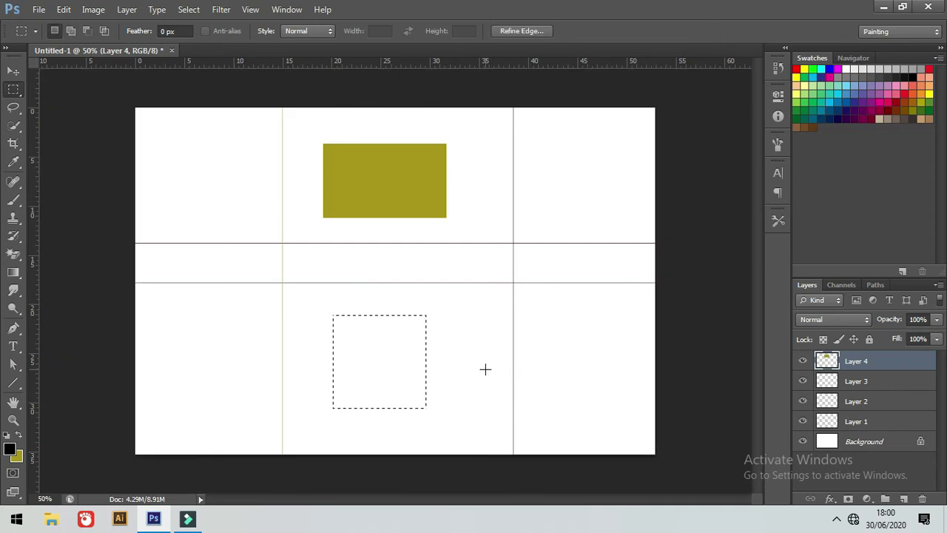
pyautogui.hotkey('ctrl', 'BackSpace')
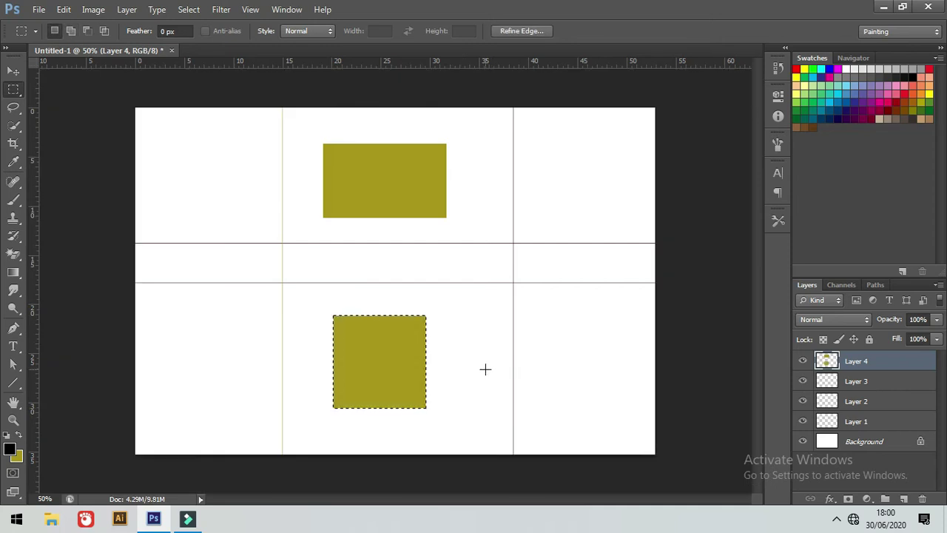
pyautogui.hotkey('ctrl', 'd')
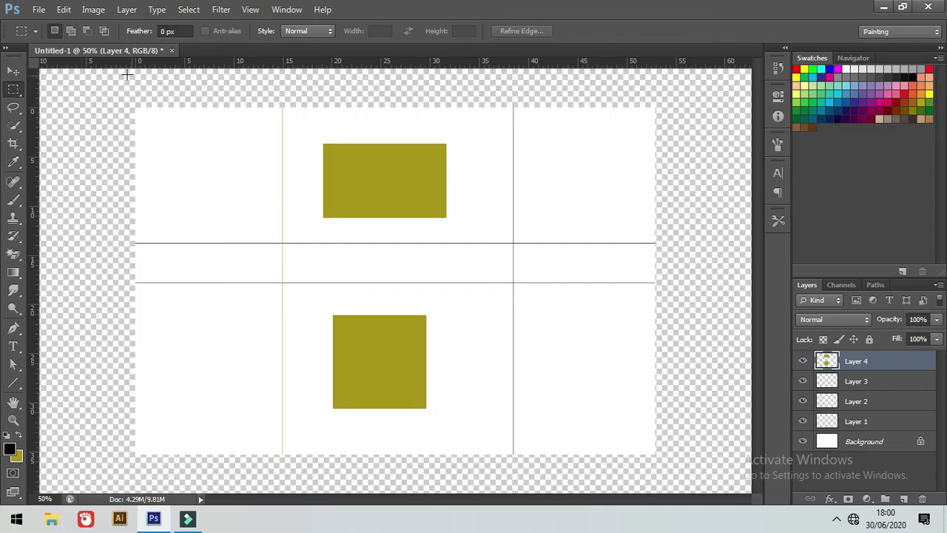
# Draw a wide elliptical marquee beside the rectangle in the canvas's upper-left area, fill it with the background color, and deselect.
pyautogui.rightClick(20, 93)
pyautogui.click(68, 102)
pyautogui.moveTo(152, 141); pyautogui.dragTo(305, 226)
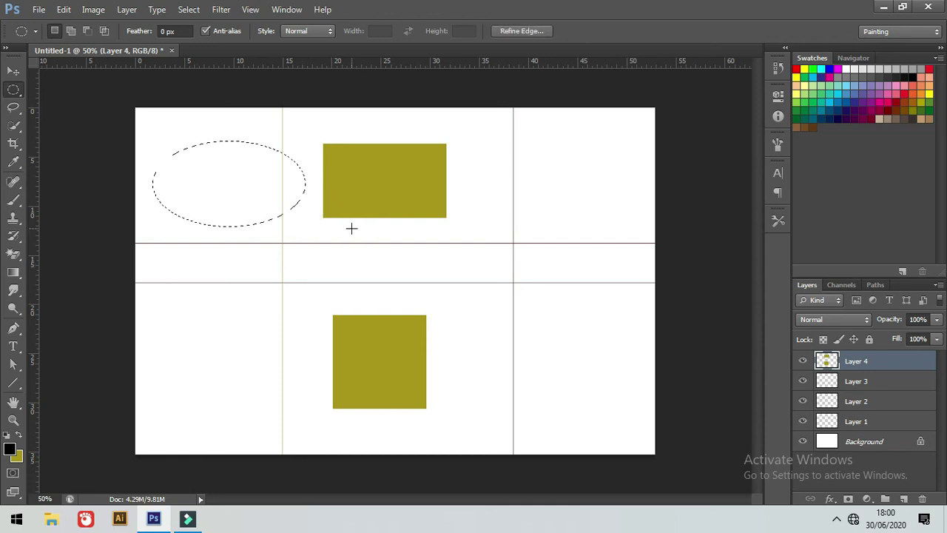
pyautogui.hotkey('ctrl', 'BackSpace')
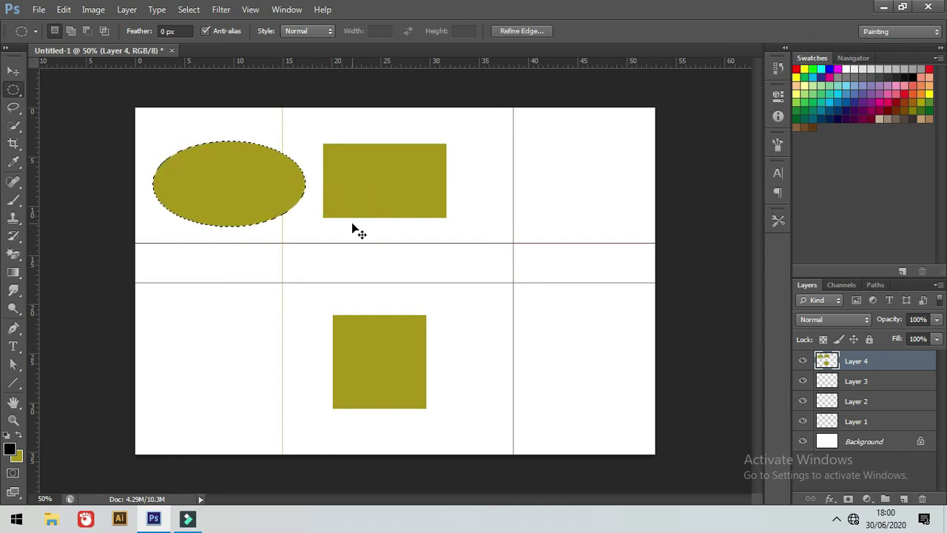
pyautogui.hotkey('ctrl', 'd')
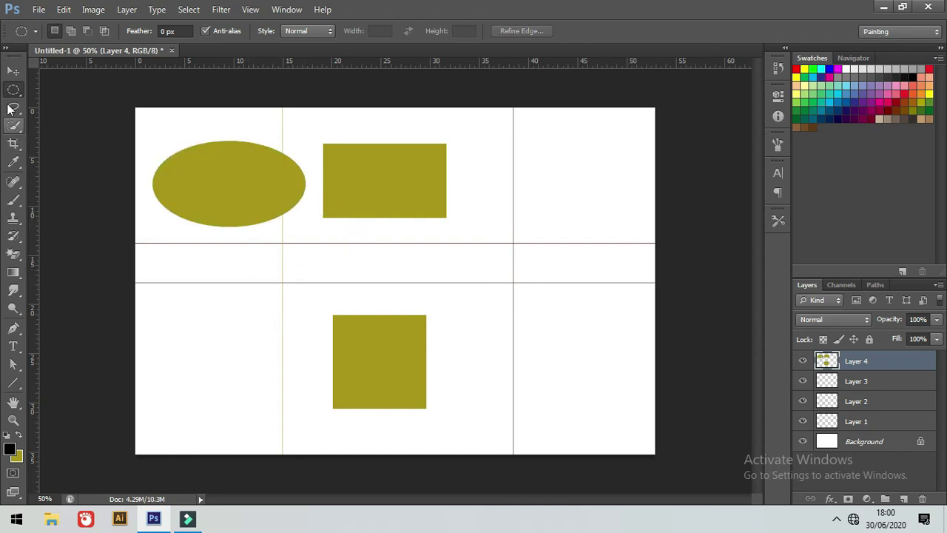
# Draw a circular marquee in the canvas's lower-left area with the Elliptical Marquee Tool, fill it with the background color, and deselect.
pyautogui.click(183, 324)
pyautogui.rightClick(15, 93)
pyautogui.click(97, 100)
pyautogui.moveTo(160, 307); pyautogui.dragTo(303, 450)
pyautogui.hotkey('ctrl', 'BackSpace')
pyautogui.hotkey('ctrl', 'd')
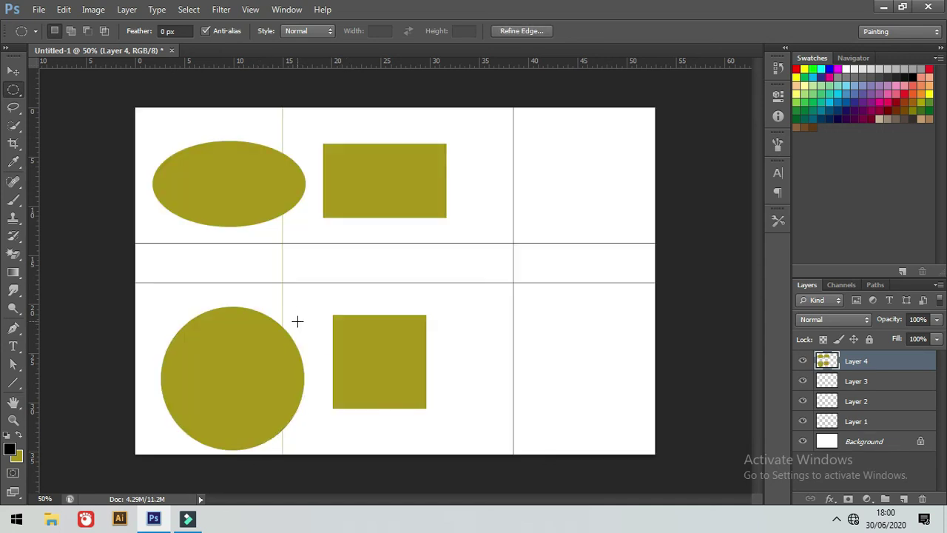
# Move the layer with the olive shapes to the right and slightly up, and deselect the layer.
pyautogui.press('v')
pyautogui.moveTo(271, 393); pyautogui.dragTo(329, 397)
pyautogui.moveTo(286, 377)
pyautogui.mouseDown()
pyautogui.moveTo(270, 347)
pyautogui.moveTo(283, 333)
pyautogui.moveTo(303, 389)
pyautogui.moveTo(322, 378)
pyautogui.moveTo(315, 351)
pyautogui.moveTo(311, 372)
pyautogui.moveTo(367, 362)
pyautogui.moveTo(362, 370)
pyautogui.moveTo(341, 355)
pyautogui.moveTo(371, 362)
pyautogui.moveTo(298, 365)
pyautogui.mouseUp()
pyautogui.click(591, 342)
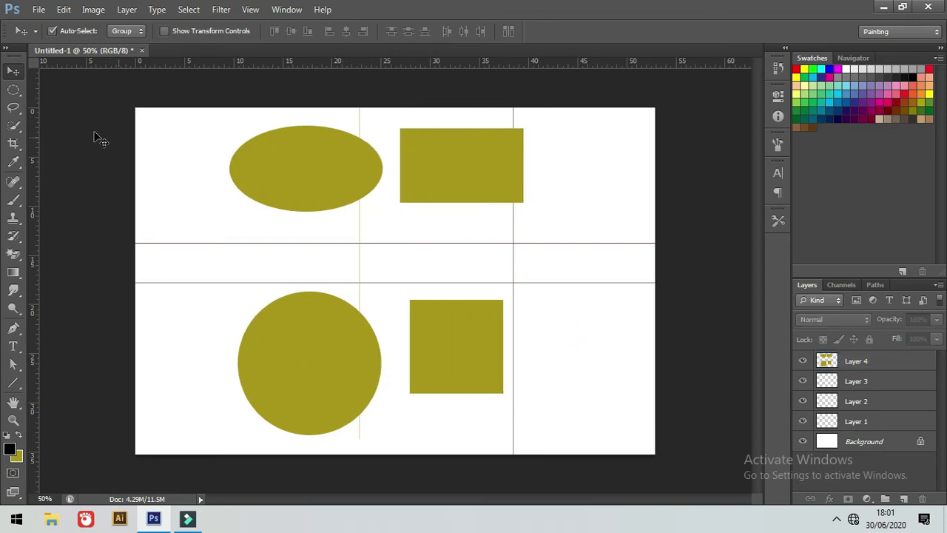
# Try a small freehand Lasso selection inside the circle, and undo back to before the shapes layer was moved.
pyautogui.click(13, 108)
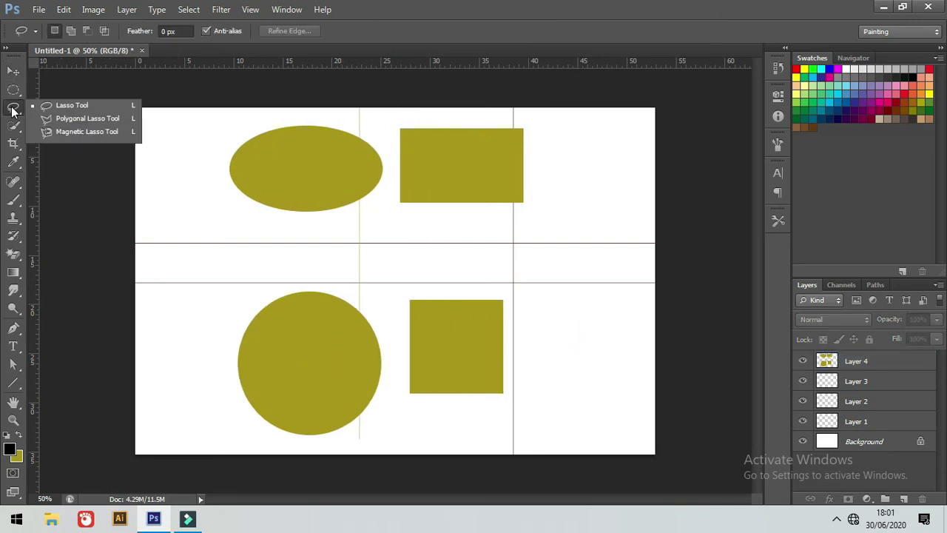
pyautogui.click(76, 186)
pyautogui.click(314, 329)
pyautogui.moveTo(304, 317); pyautogui.dragTo(309, 333)
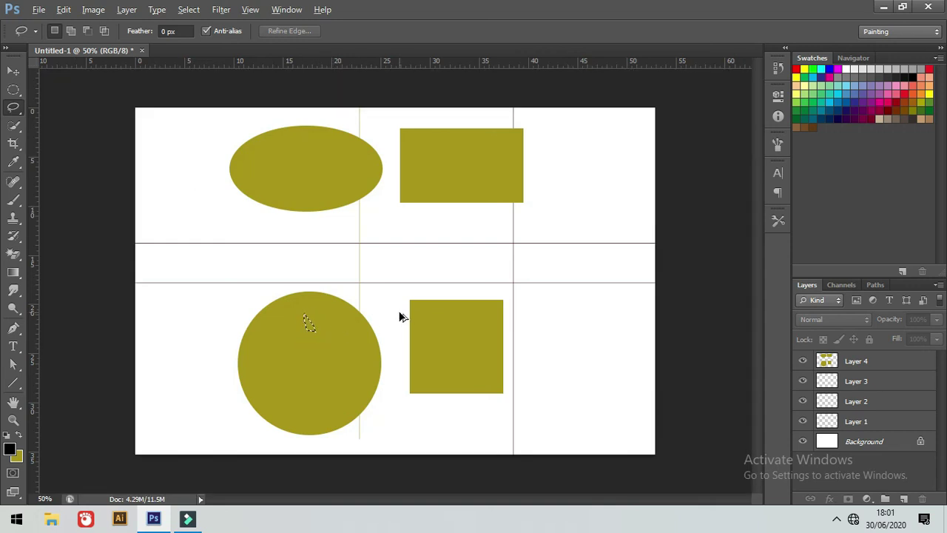
pyautogui.hotkey('ctrl', 'alt', 'z')
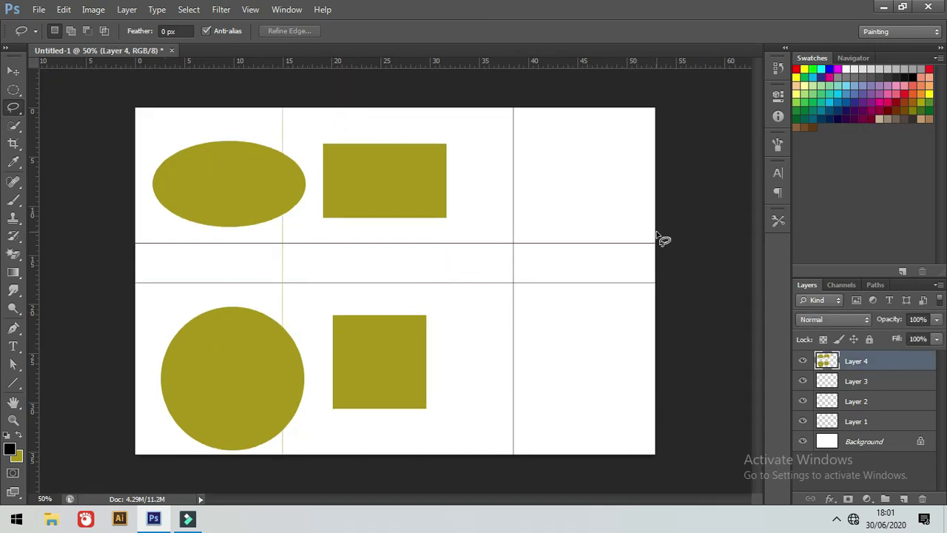